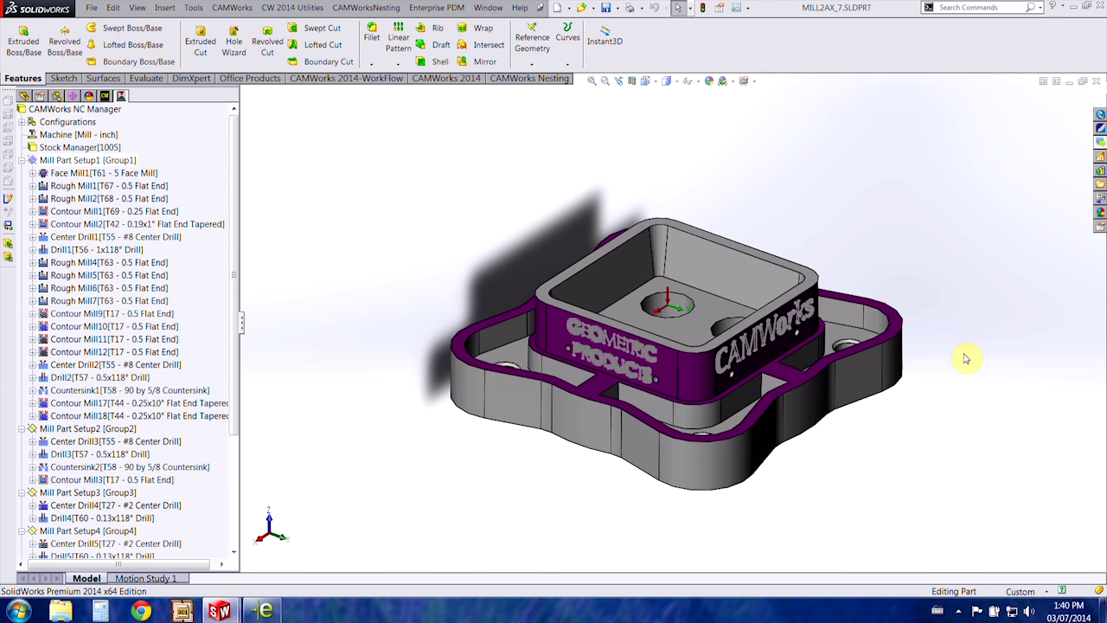
Step: Open the Rough Mill2 tool parameters and try the cut diameter at 0.4in and 0.5in
{"action": "middle_click_drag", "start_coordinate": [828, 465], "coordinate": [827, 440]}
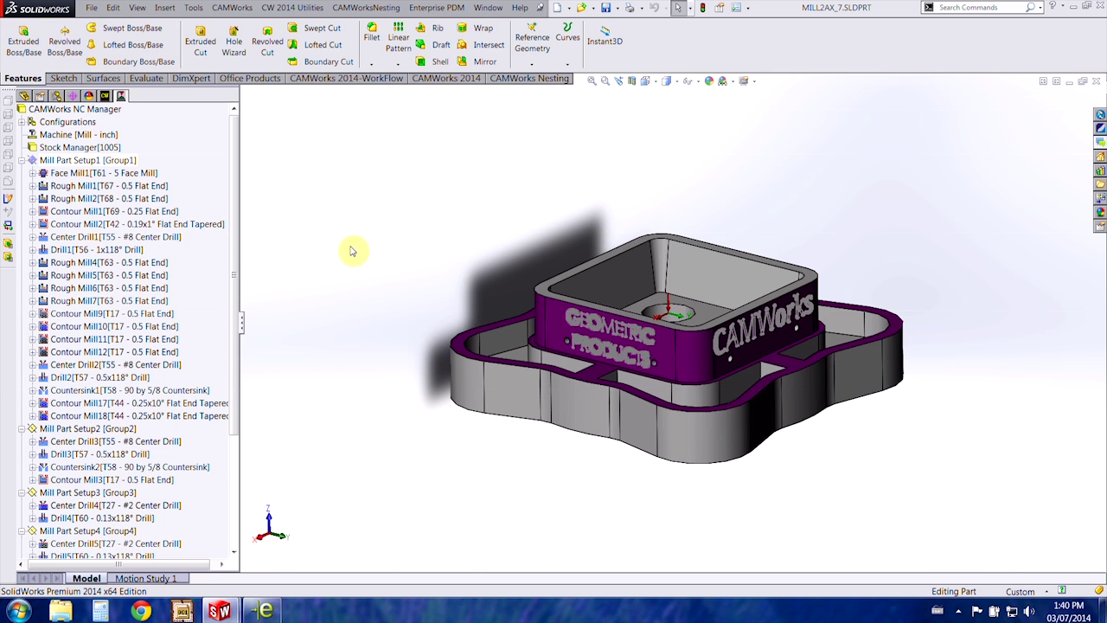
{"action": "right_click", "coordinate": [92, 201]}
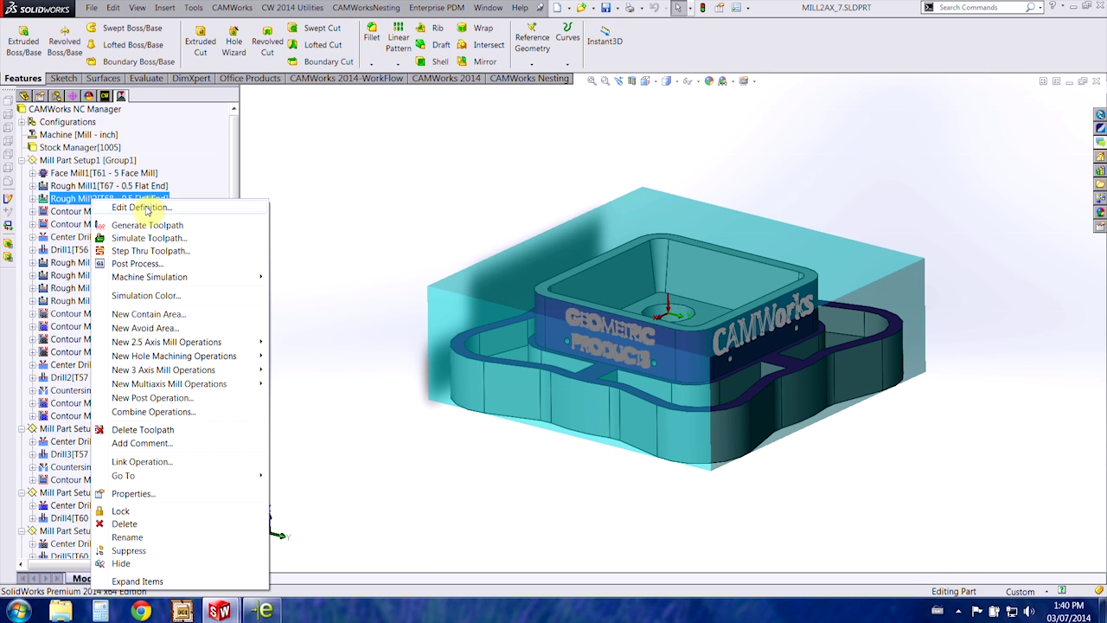
{"action": "left_click", "coordinate": [143, 208]}
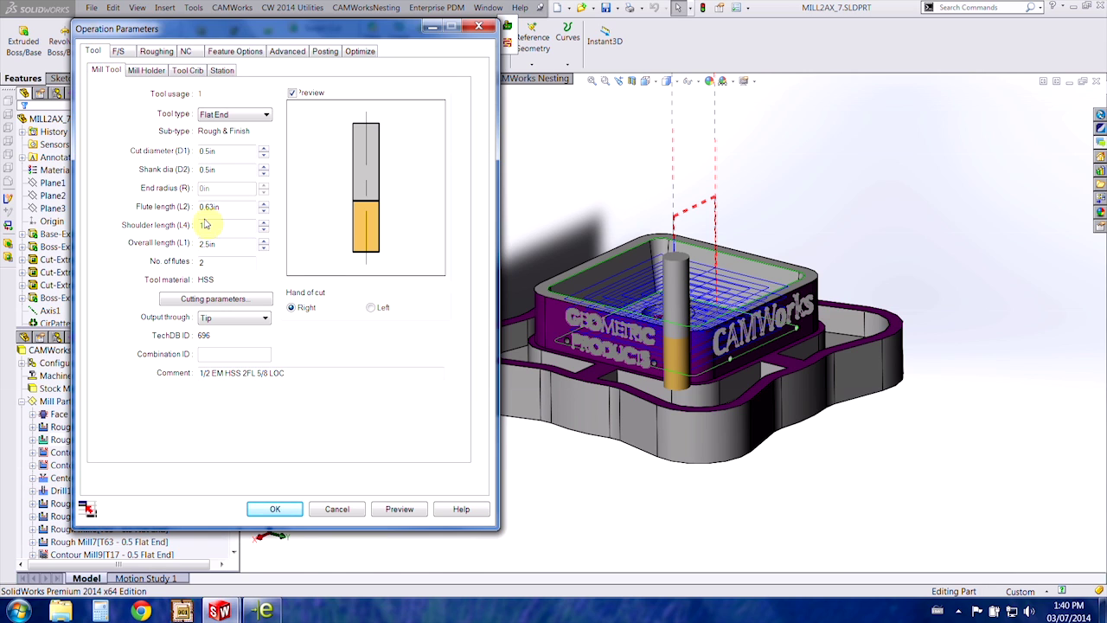
{"action": "left_click", "coordinate": [239, 152]}
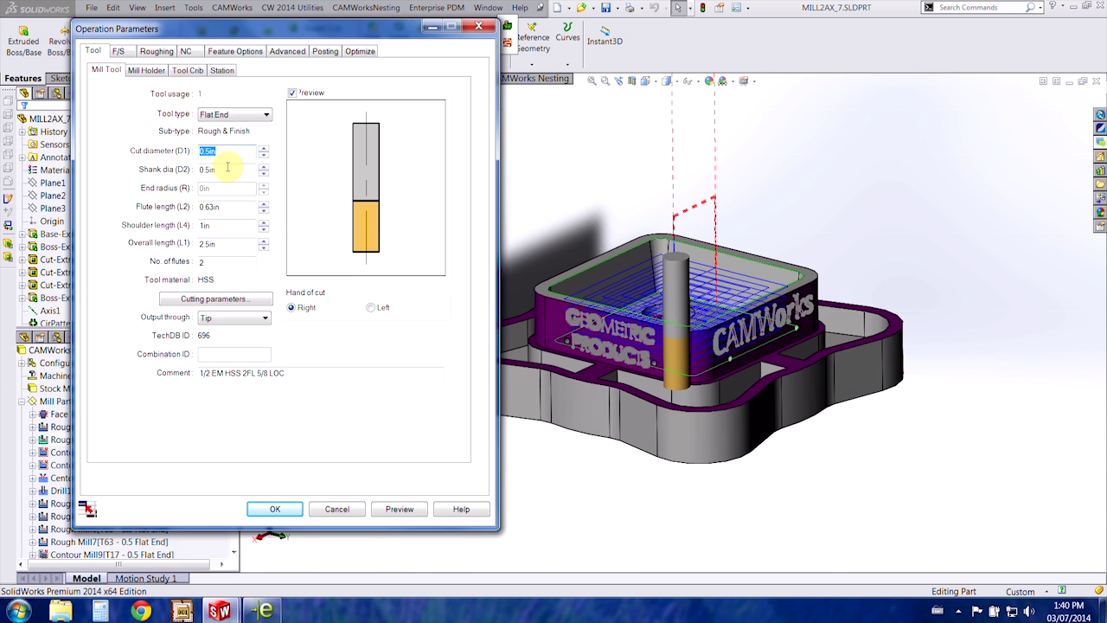
{"action": "key", "text": "Tab"}
{"action": "left_click", "coordinate": [222, 149]}
{"action": "left_click", "coordinate": [221, 149]}
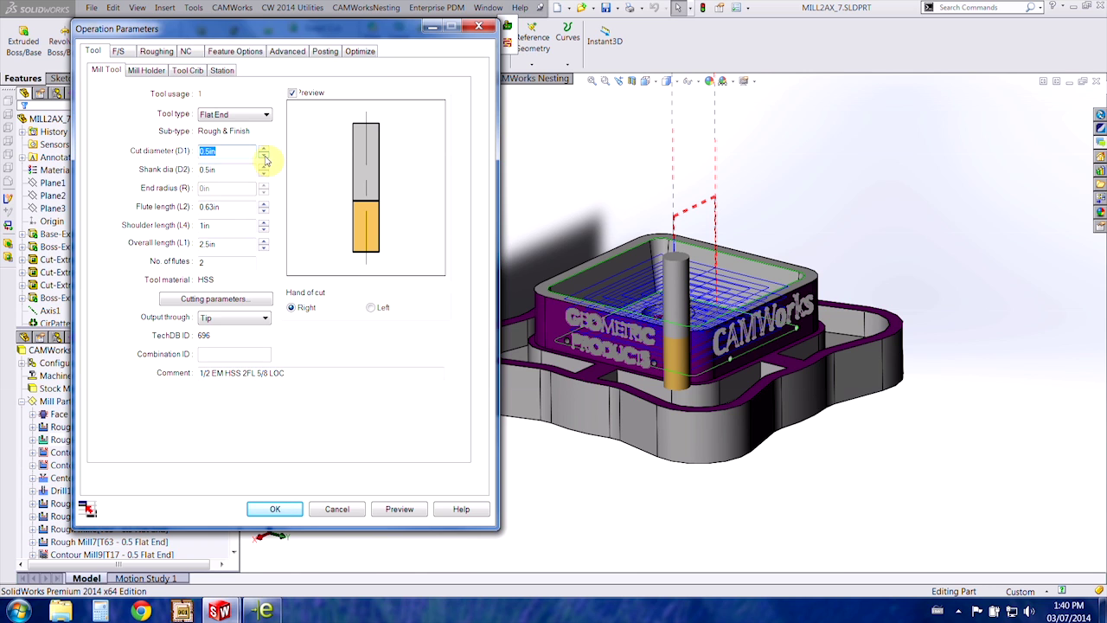
{"action": "left_click", "coordinate": [264, 157]}
{"action": "left_click", "coordinate": [265, 153]}
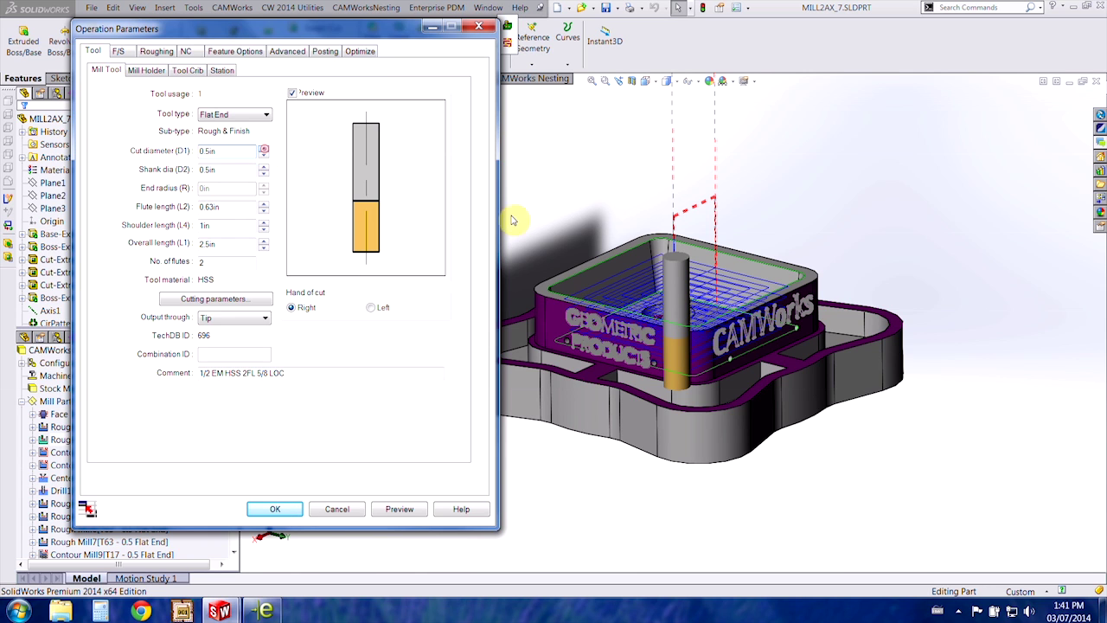
Step: Set both the cut diameter and the shank diameter to 0.25in
{"action": "left_click", "coordinate": [249, 152]}
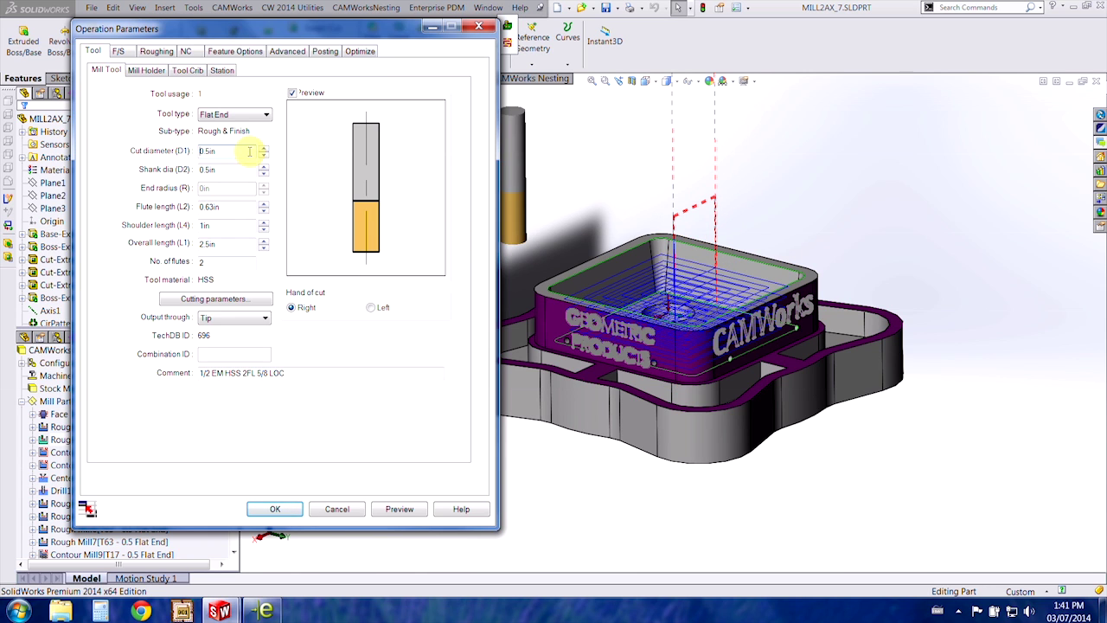
{"action": "double_click", "coordinate": [227, 151]}
{"action": "key", "text": "BackSpace"}
{"action": "type", "text": ".25"}
{"action": "key", "text": "Tab"}
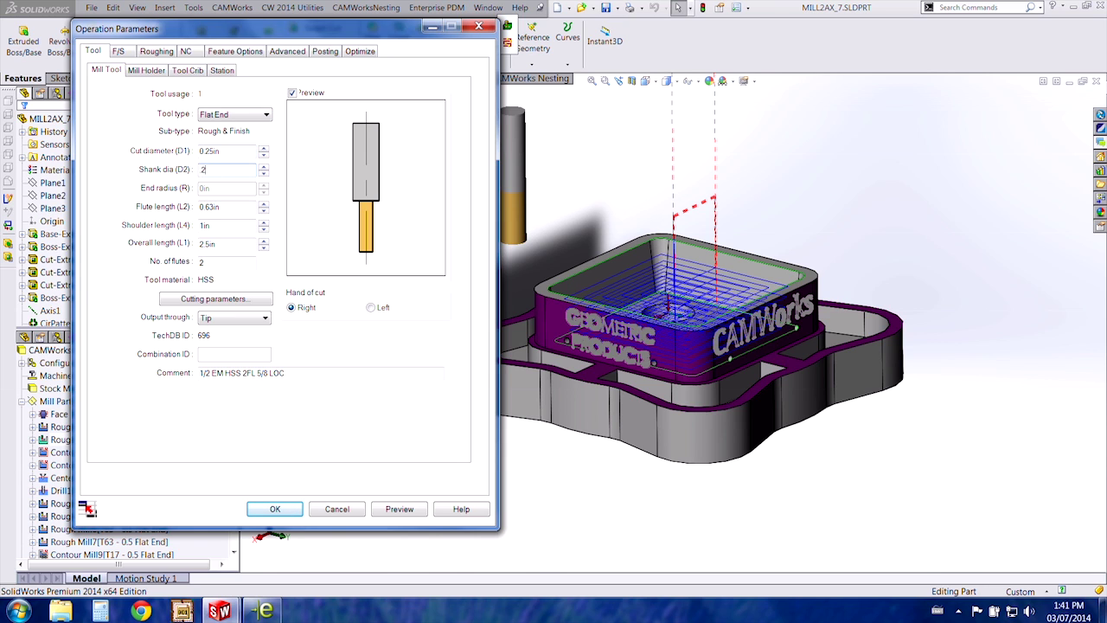
{"action": "type", "text": ".25"}
{"action": "key", "text": "Tab"}
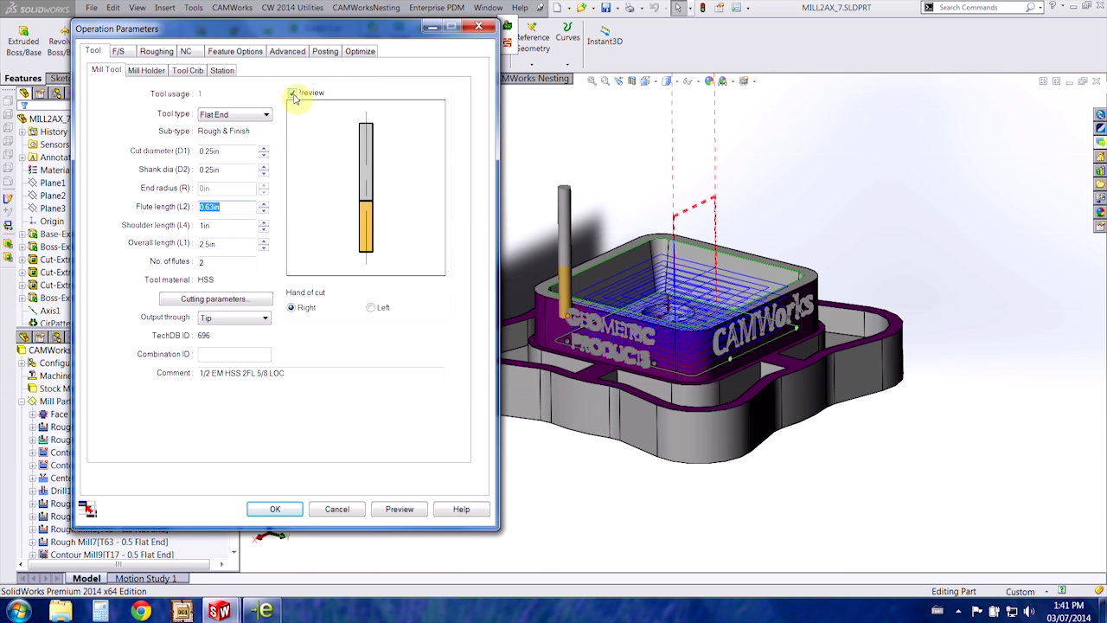
Step: Replace the tool comment with '25 Flat Endmill' and accept the tool settings
{"action": "left_click", "coordinate": [292, 94]}
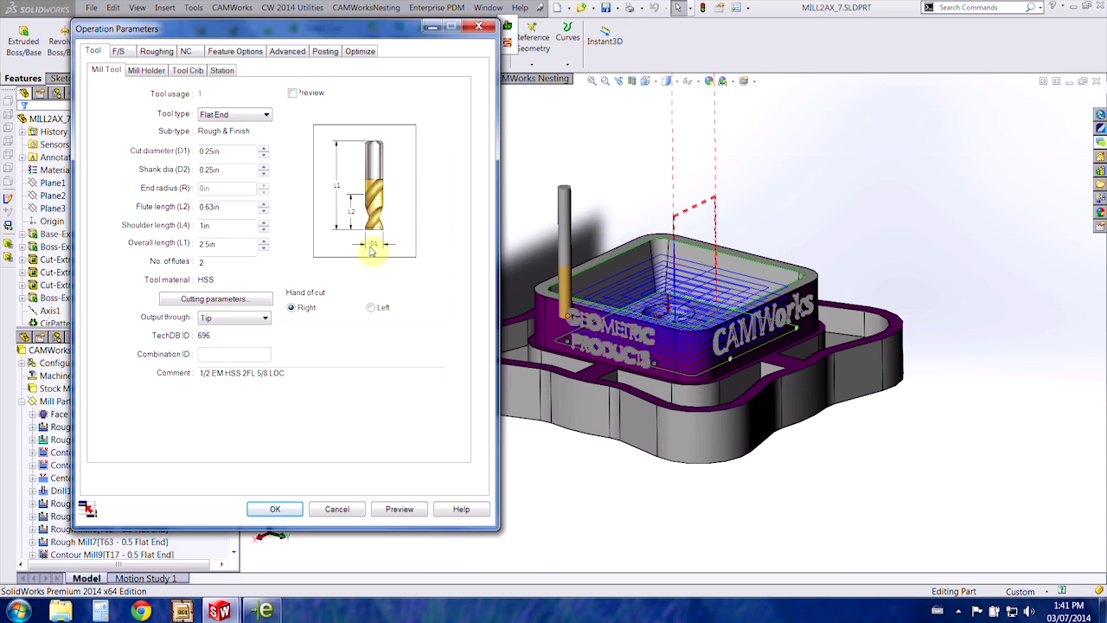
{"action": "left_click", "coordinate": [293, 94]}
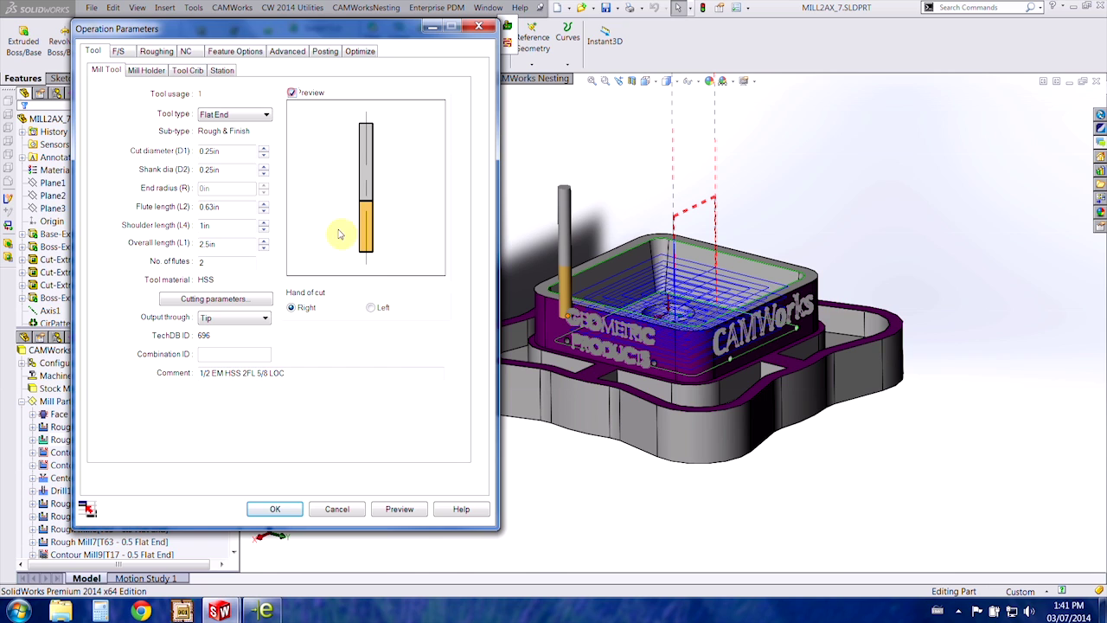
{"action": "left_click_drag", "start_coordinate": [300, 378], "coordinate": [146, 380]}
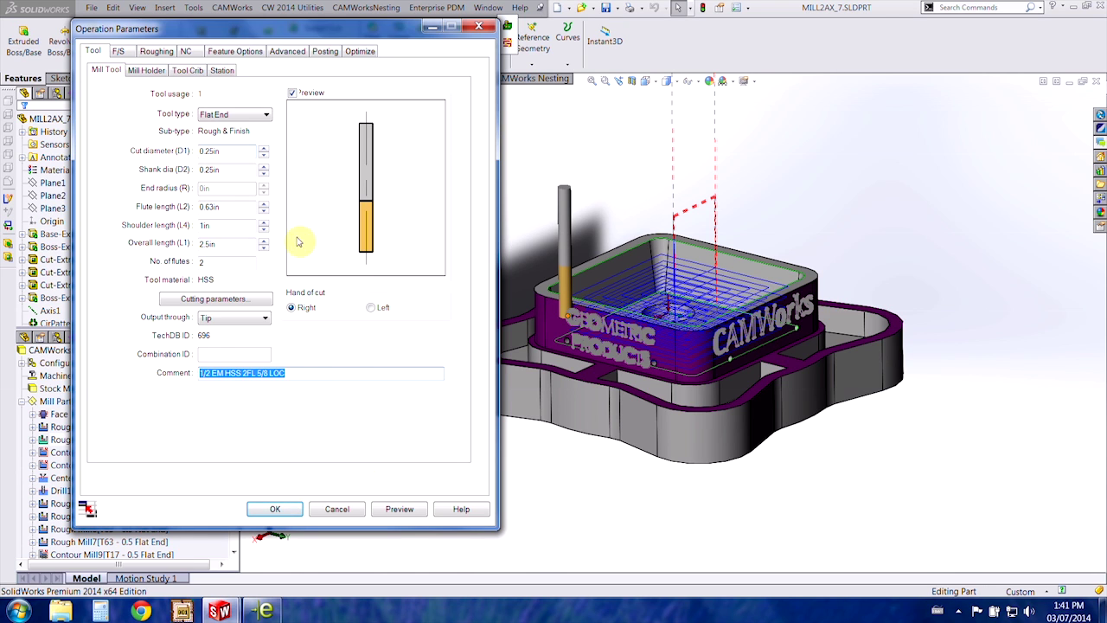
{"action": "key", "text": "Delete"}
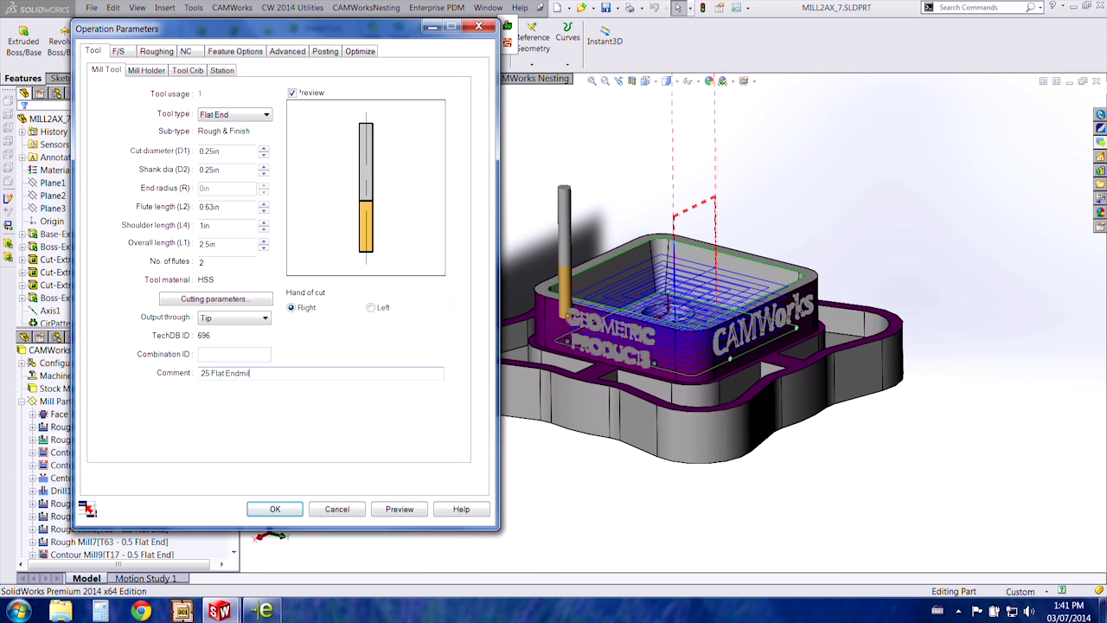
{"action": "type", "text": "25 Flat Endmill"}
{"action": "left_click", "coordinate": [290, 509]}
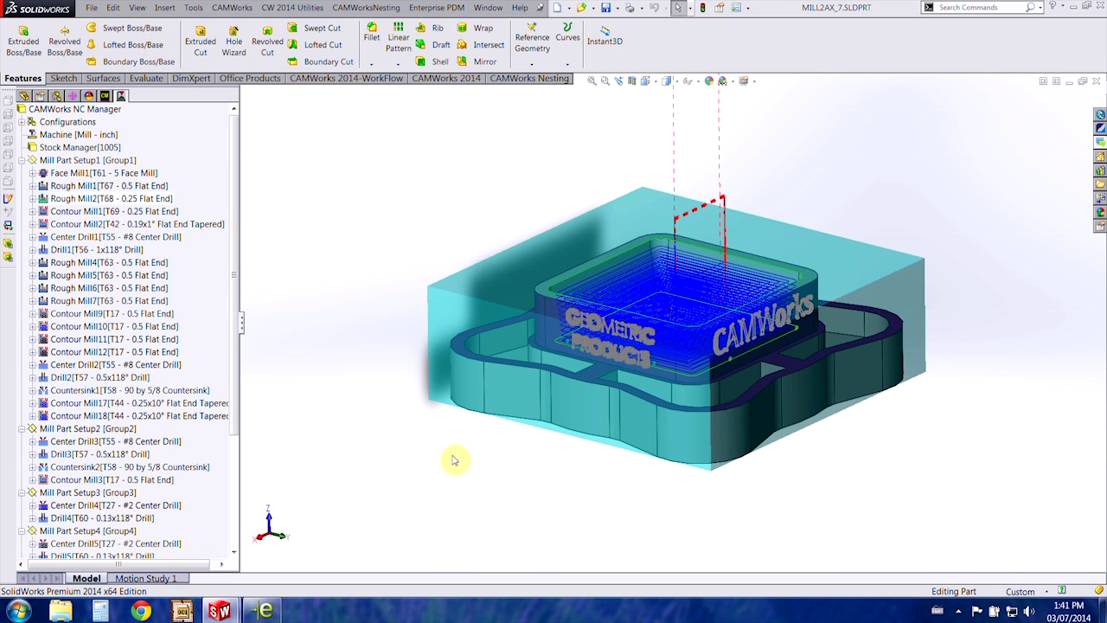
Step: Show the Rough Mill2 toolpath on the model, then bring up the eDrawings tool drawing
{"action": "left_click", "coordinate": [134, 199]}
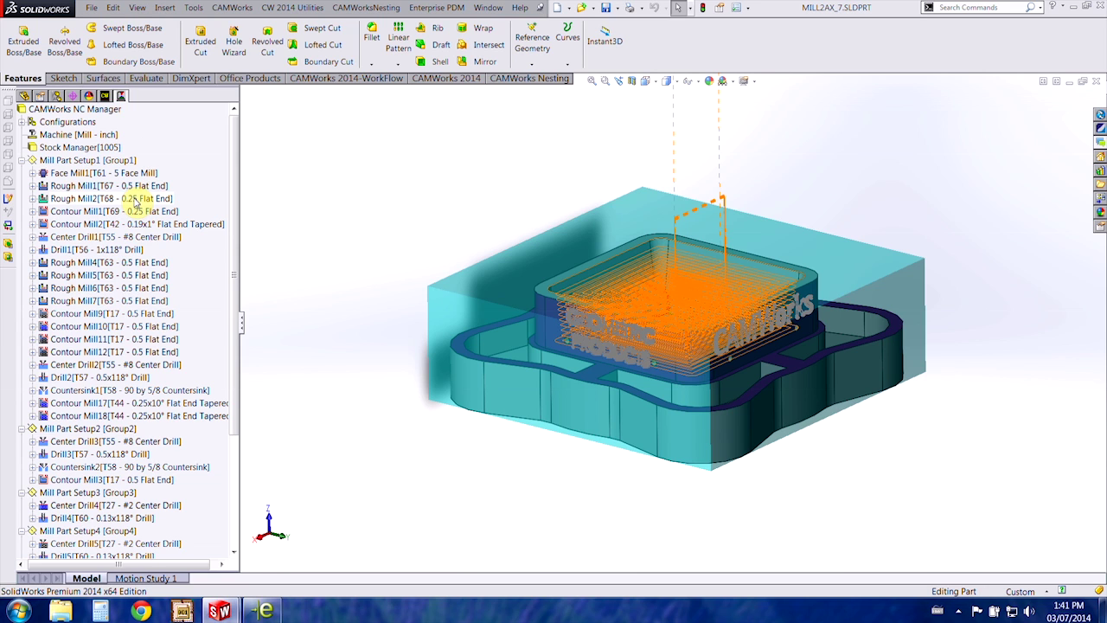
{"action": "left_click", "coordinate": [330, 249]}
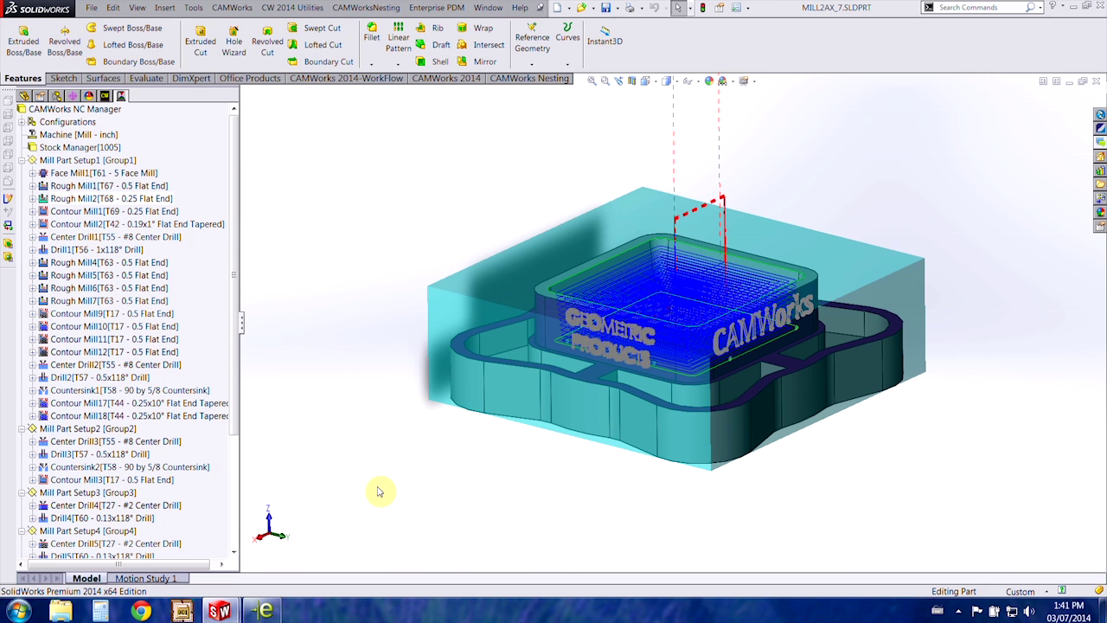
{"action": "left_click", "coordinate": [264, 611]}
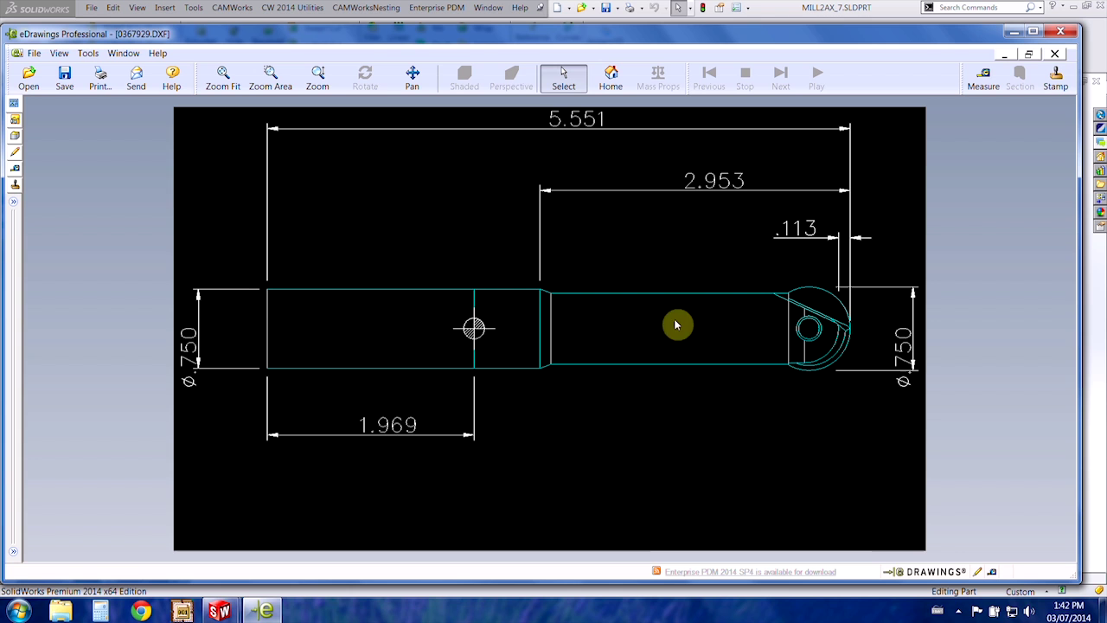
Step: Minimize eDrawings after reviewing the 0367929.DXF tool drawing
{"action": "left_click", "coordinate": [1017, 33]}
Step: Open 0367929.DXF in SolidWorks, importing it into a new part
{"action": "left_click", "coordinate": [91, 7]}
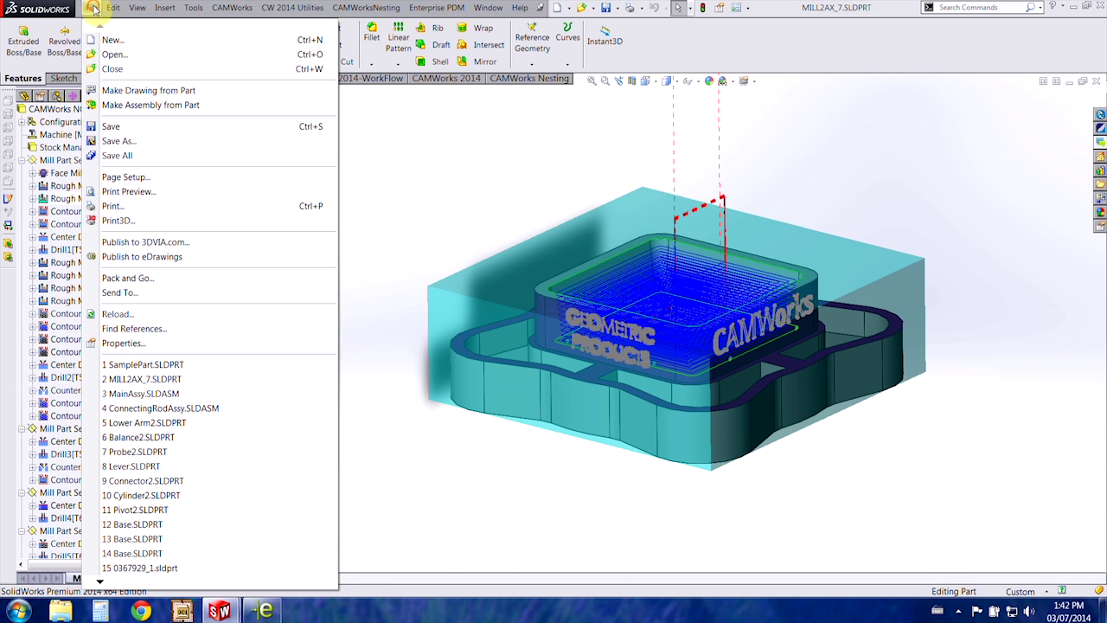
{"action": "left_click", "coordinate": [114, 55]}
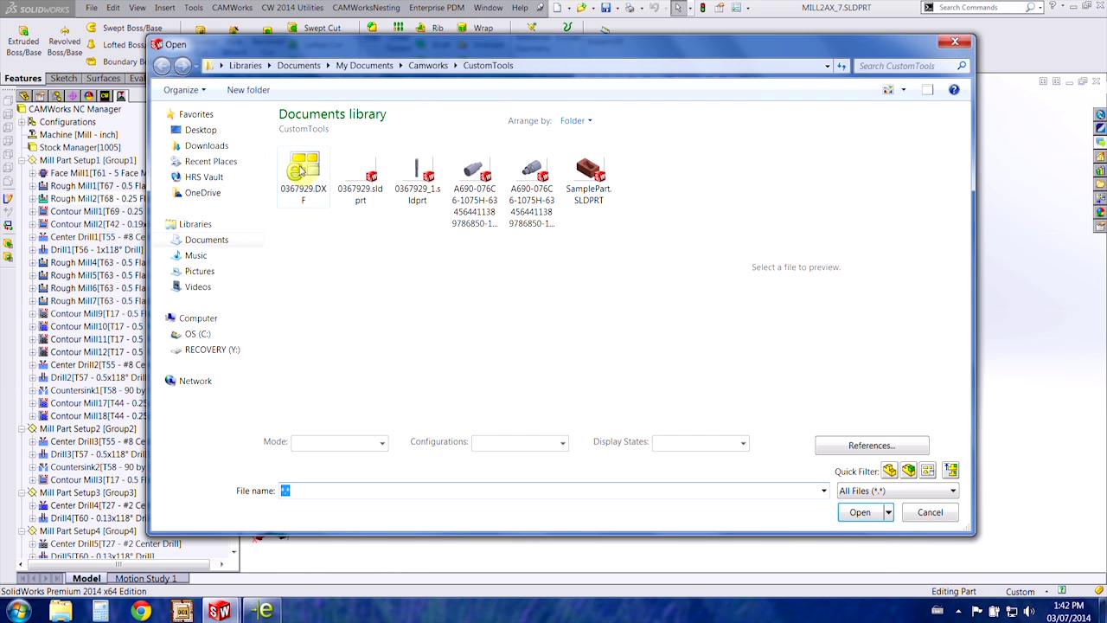
{"action": "left_click", "coordinate": [861, 514]}
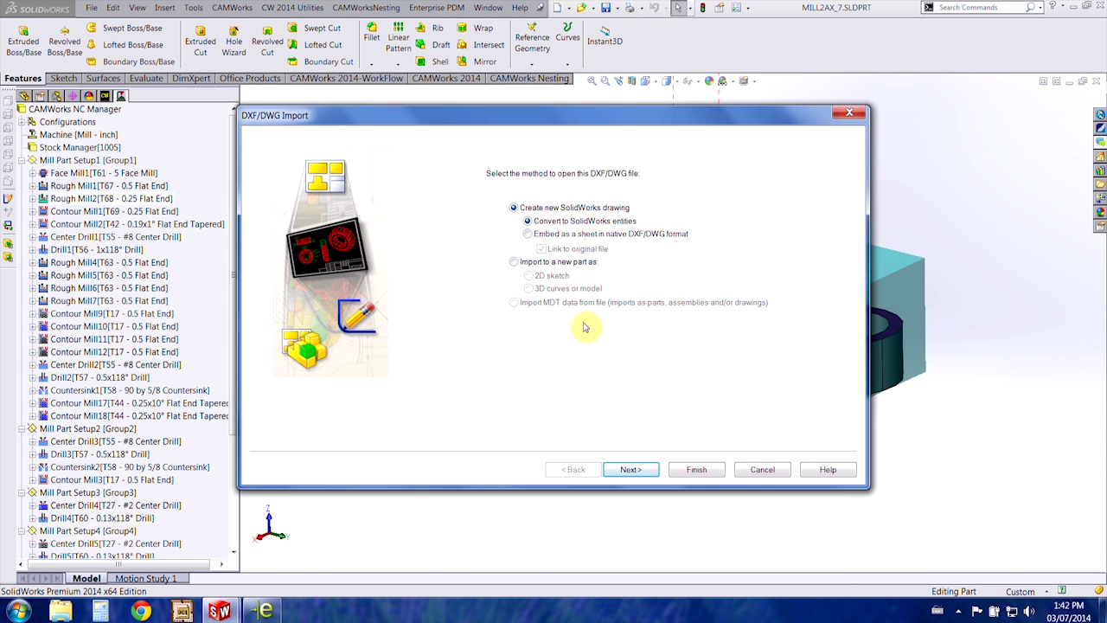
{"action": "left_click", "coordinate": [518, 263]}
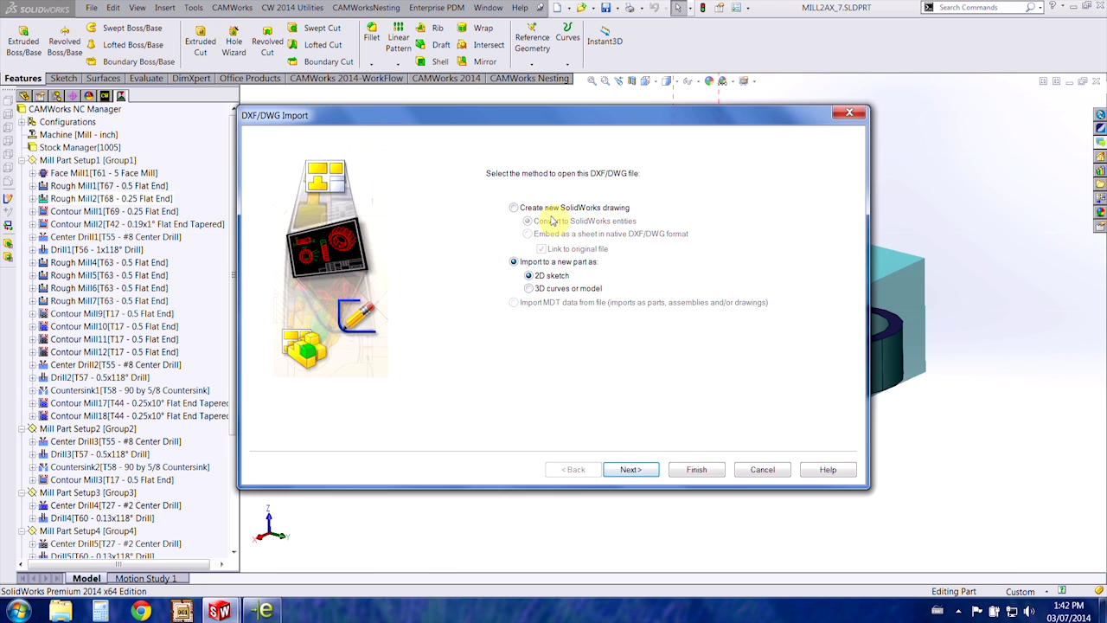
{"action": "left_click", "coordinate": [647, 474]}
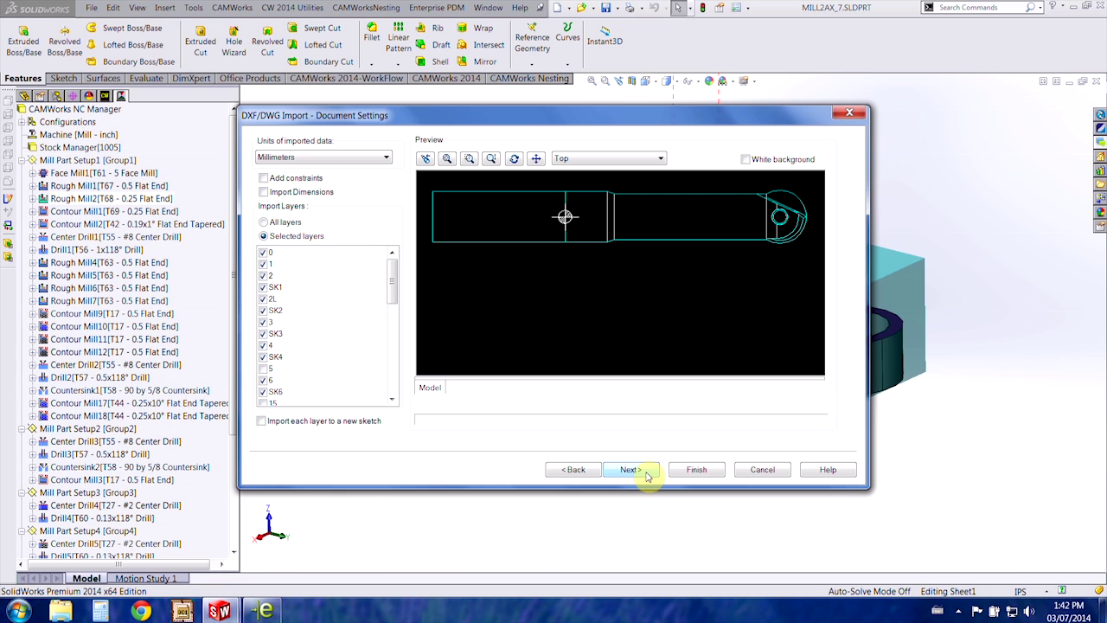
Step: Exclude layers 0, 2, 2L, 3, SK2, SK3, 4 and SK4, keeping layers 1 and SK1
{"action": "left_click", "coordinate": [262, 267]}
{"action": "left_click", "coordinate": [262, 252]}
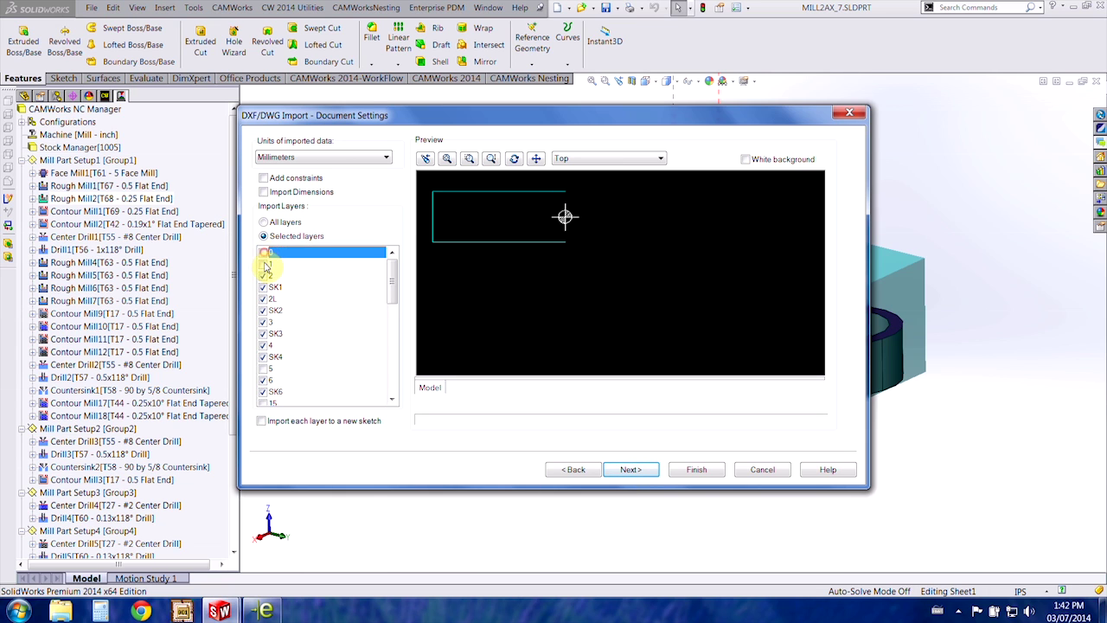
{"action": "left_click", "coordinate": [263, 263]}
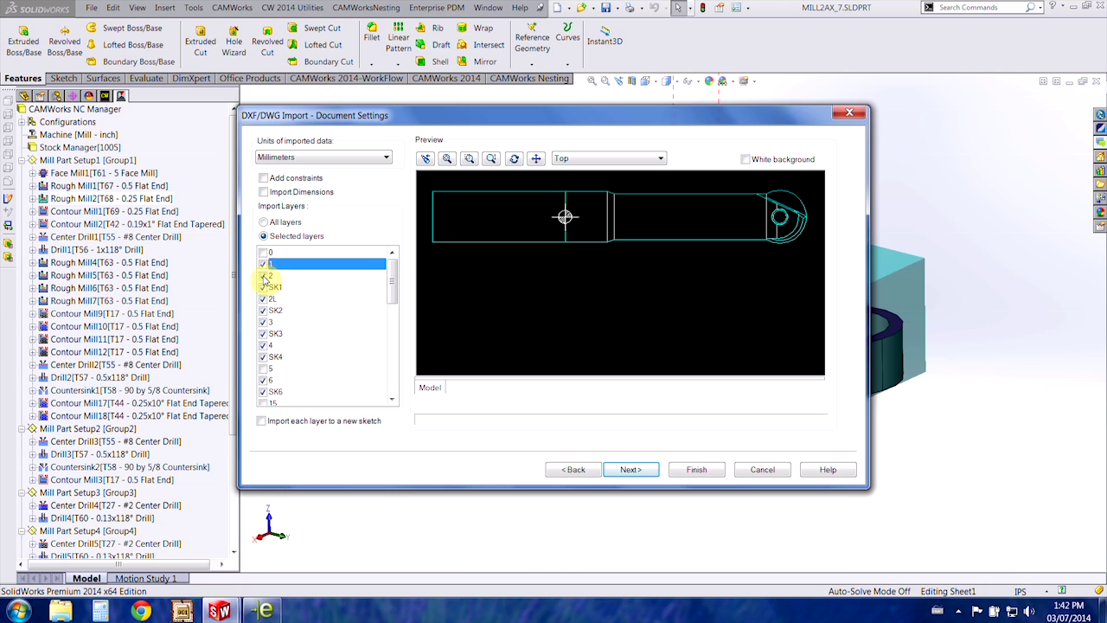
{"action": "left_click", "coordinate": [263, 275]}
{"action": "left_click", "coordinate": [263, 287]}
{"action": "left_click", "coordinate": [263, 298]}
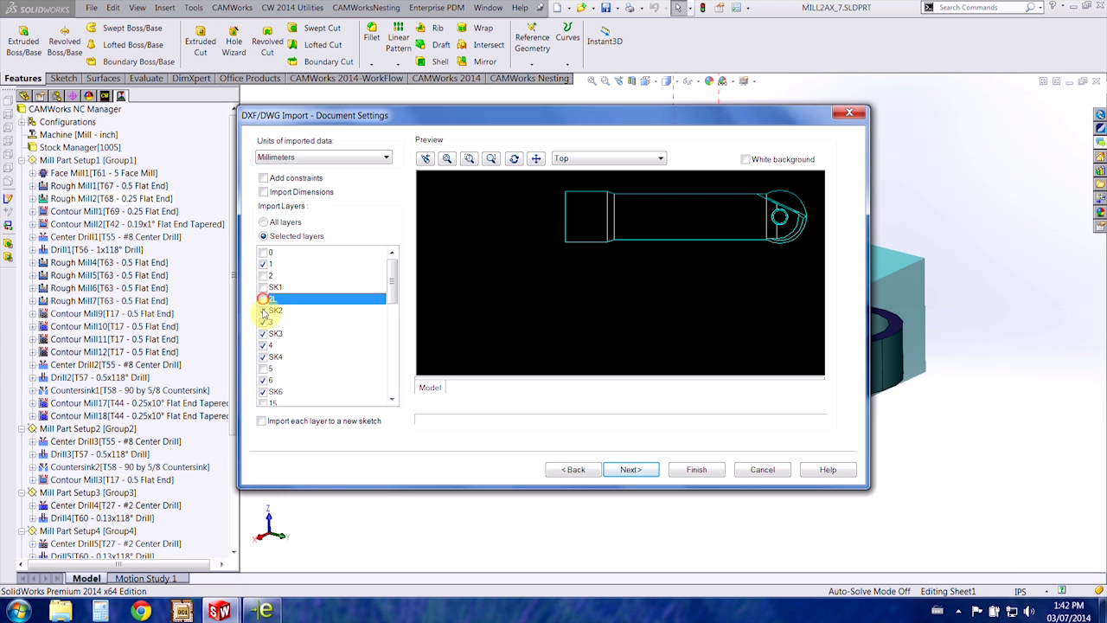
{"action": "left_click", "coordinate": [263, 309]}
{"action": "left_click", "coordinate": [263, 322]}
{"action": "left_click", "coordinate": [263, 333]}
{"action": "left_click", "coordinate": [263, 345]}
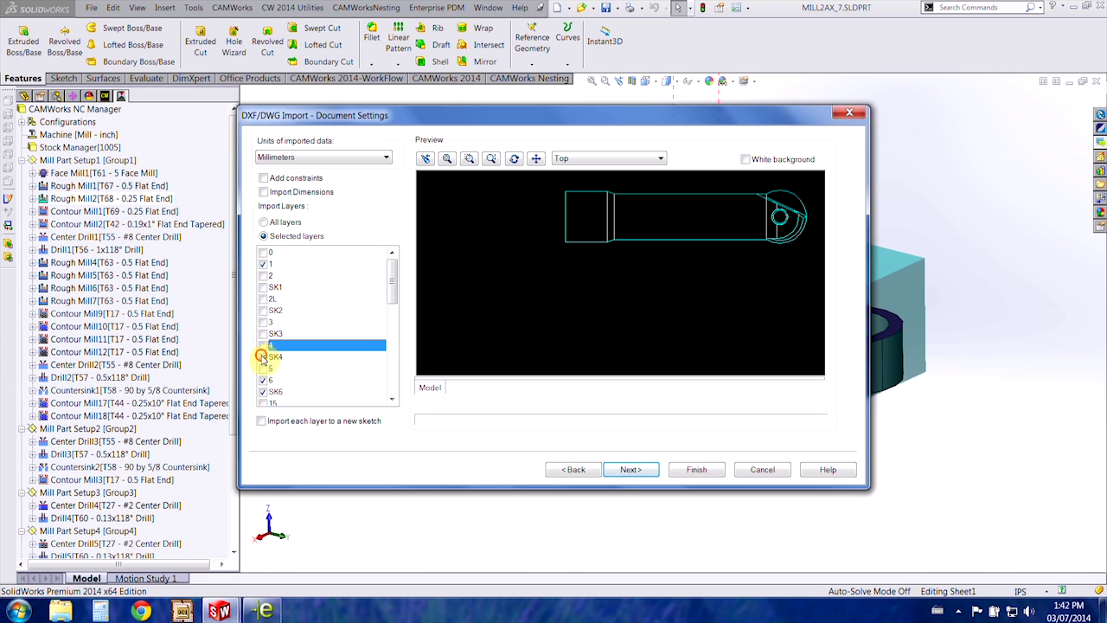
{"action": "left_click", "coordinate": [263, 357]}
{"action": "left_click", "coordinate": [263, 275]}
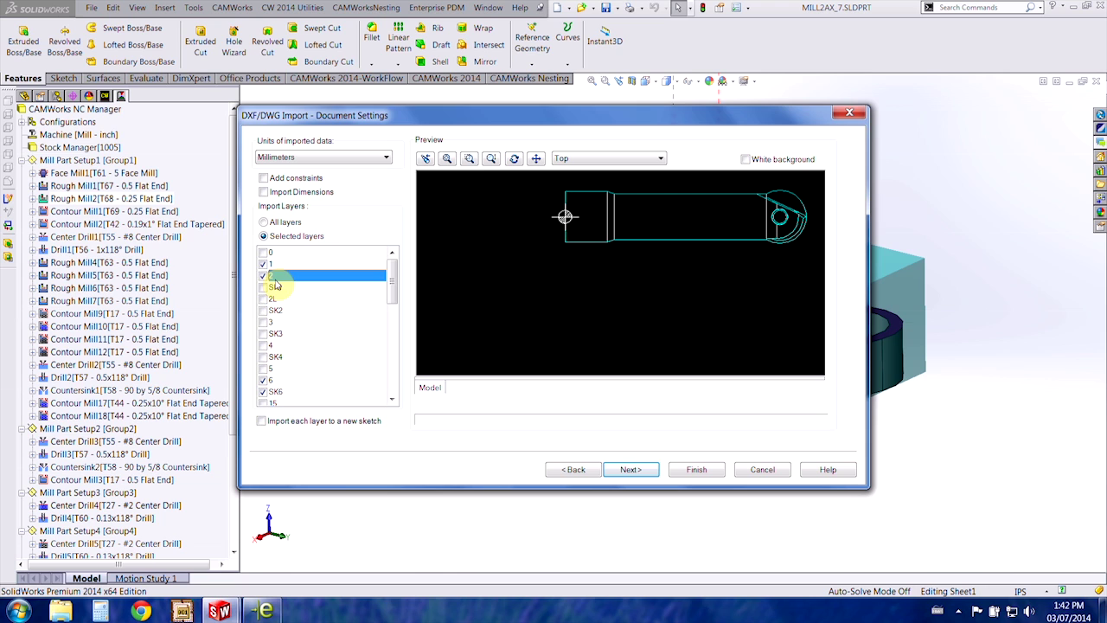
{"action": "left_click", "coordinate": [263, 276]}
{"action": "left_click", "coordinate": [263, 286]}
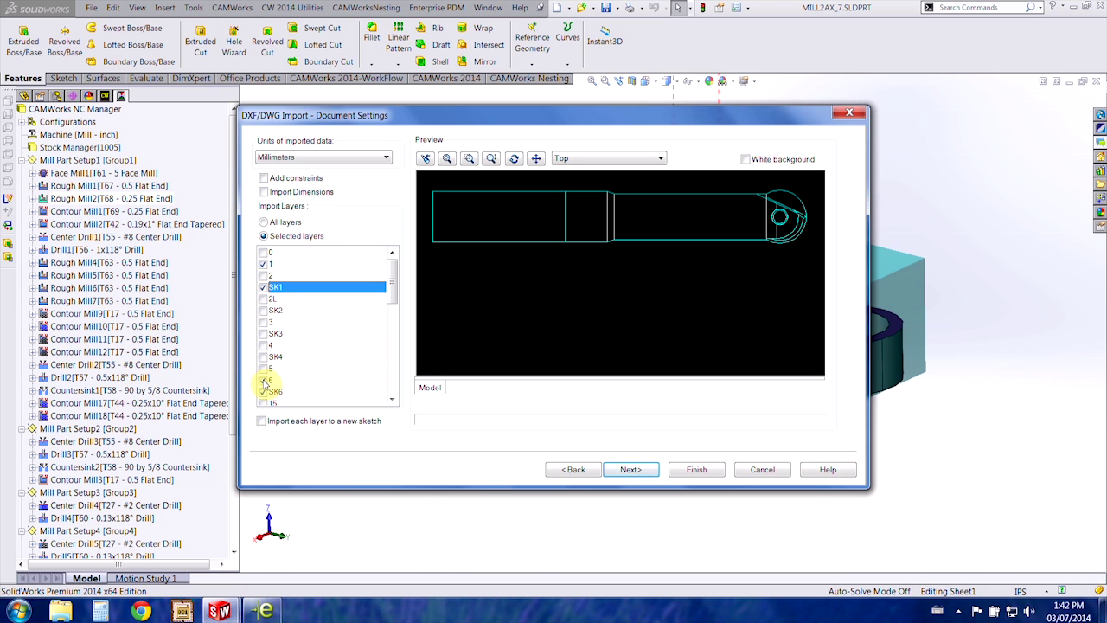
Step: Exclude layers 70 and Defpoints, turn on the white background, and finish the import
{"action": "left_click", "coordinate": [264, 382]}
{"action": "left_click_drag", "start_coordinate": [389, 280], "coordinate": [391, 372]}
{"action": "left_click", "coordinate": [281, 265]}
{"action": "left_click", "coordinate": [269, 369]}
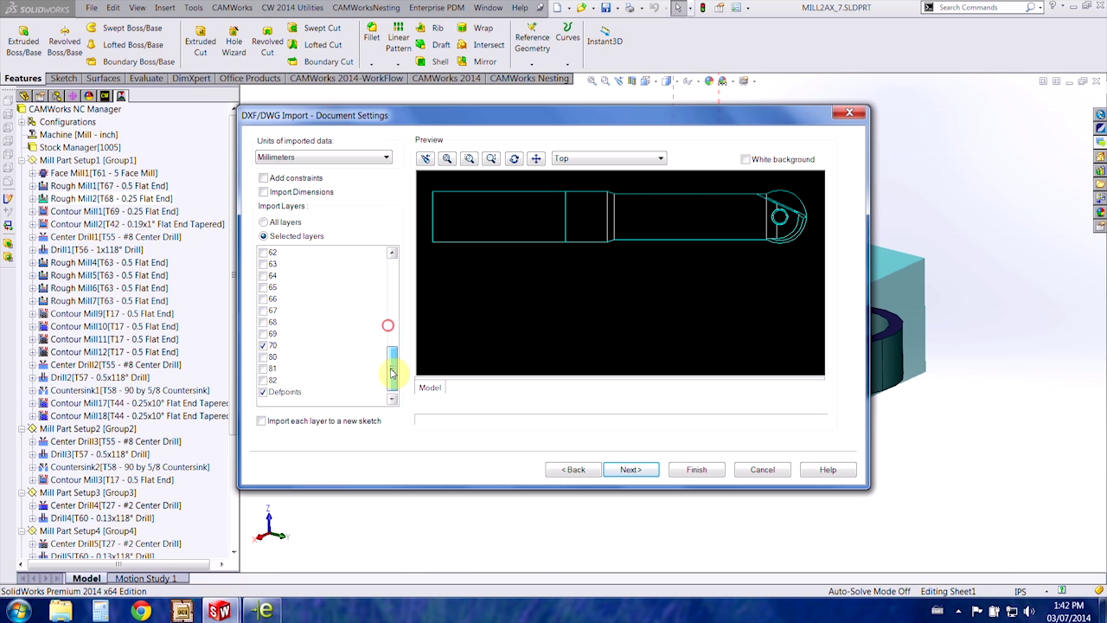
{"action": "left_click", "coordinate": [264, 346]}
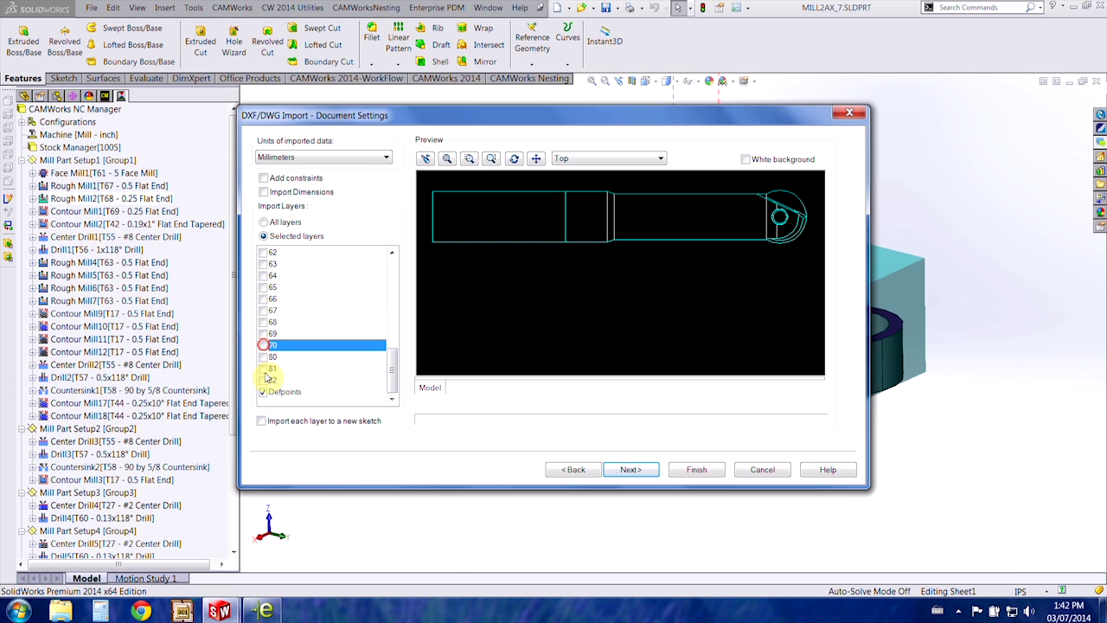
{"action": "left_click", "coordinate": [262, 391]}
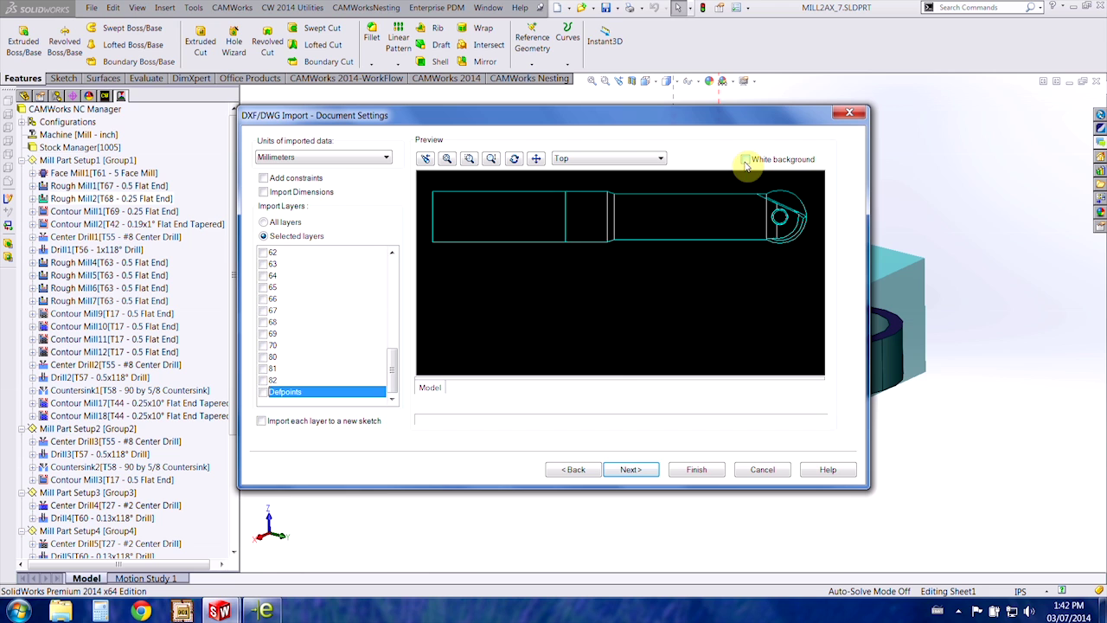
{"action": "left_click", "coordinate": [746, 160]}
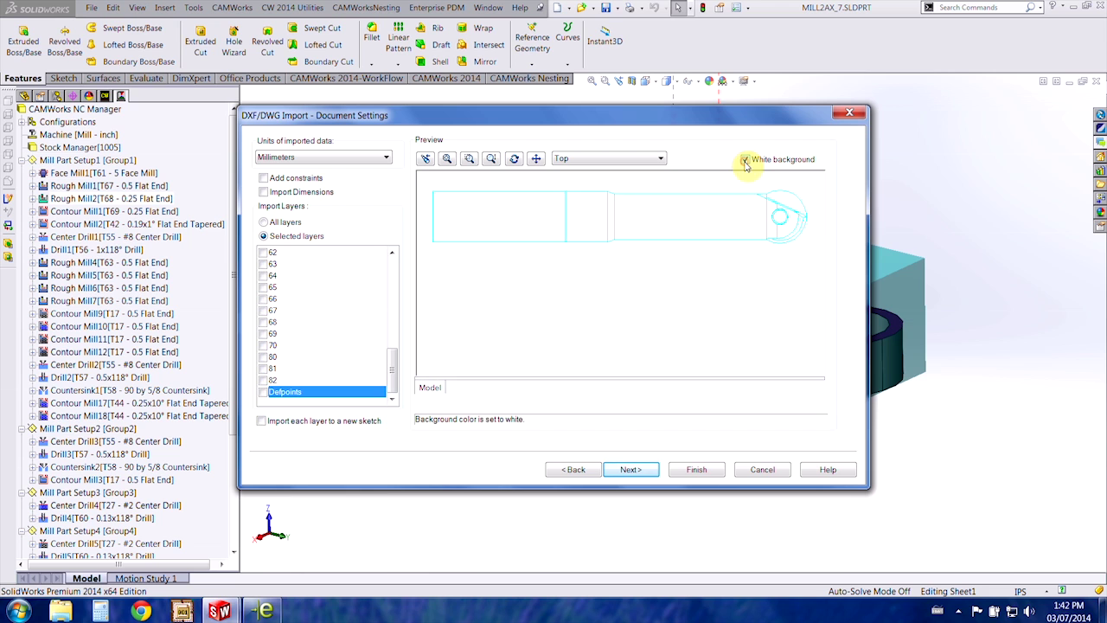
{"action": "left_click", "coordinate": [693, 471]}
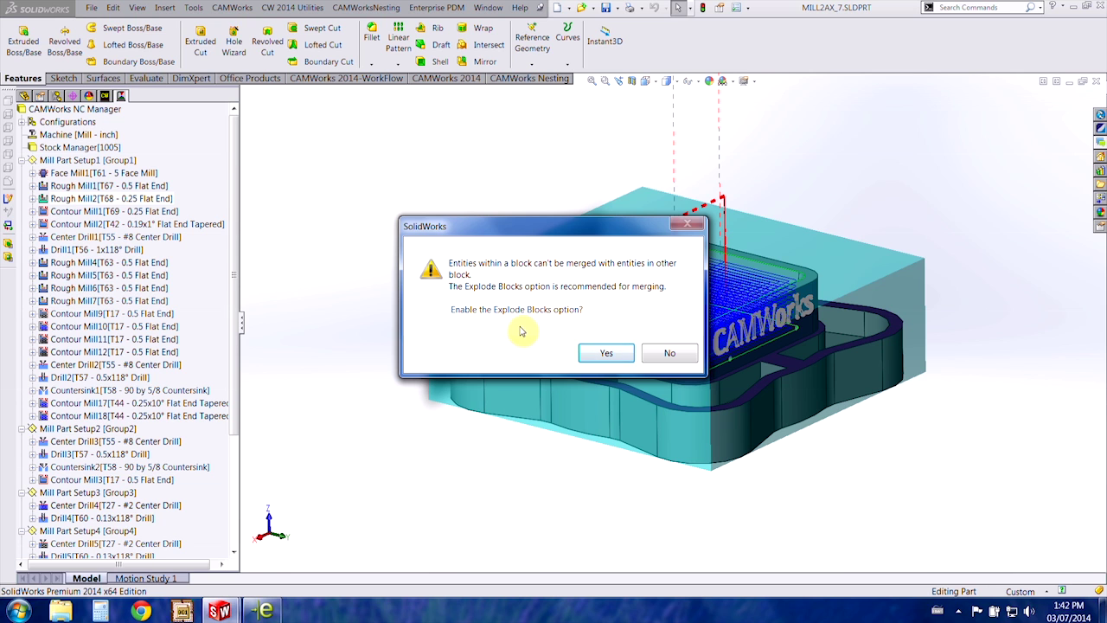
Step: Explode blocks, then delete the extra shank line, inner circle and slanted lines
{"action": "left_click", "coordinate": [589, 358]}
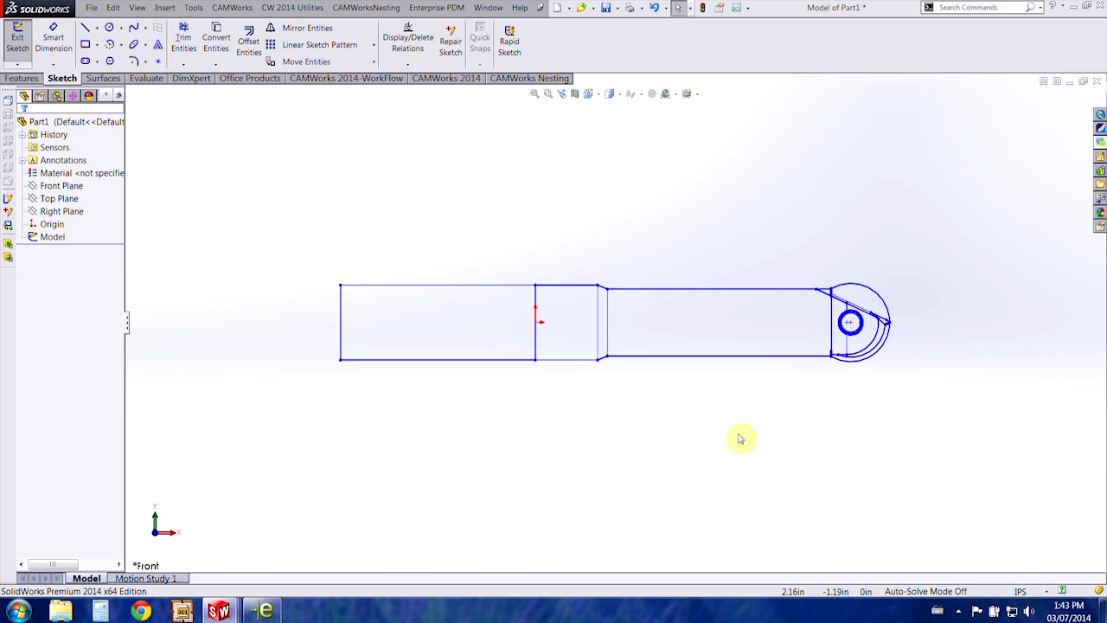
{"action": "left_click", "coordinate": [537, 346]}
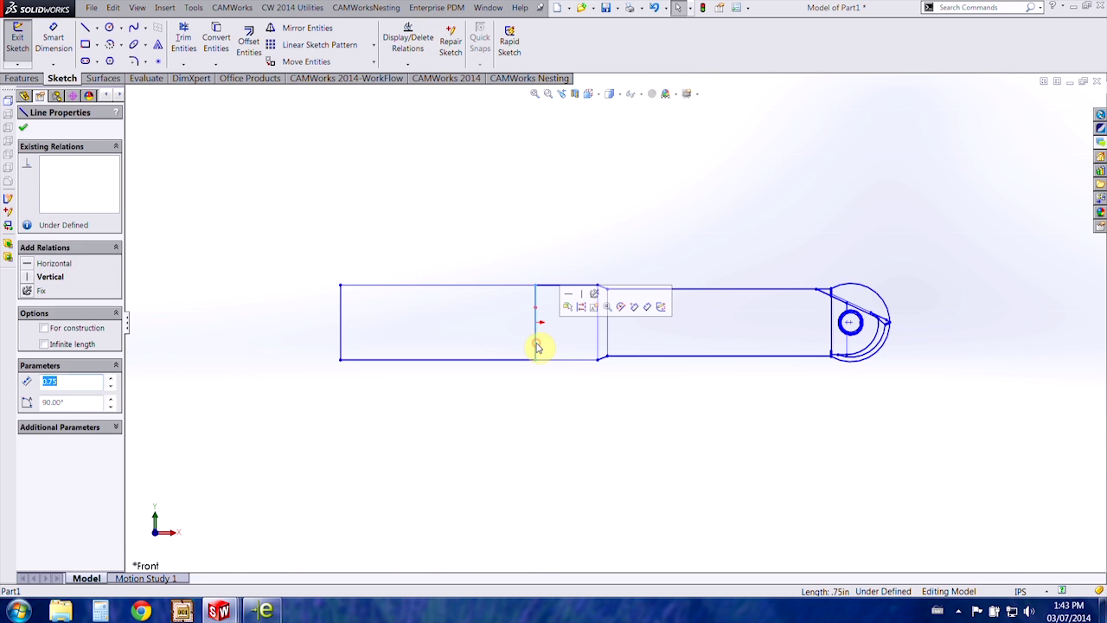
{"action": "key", "text": "Delete"}
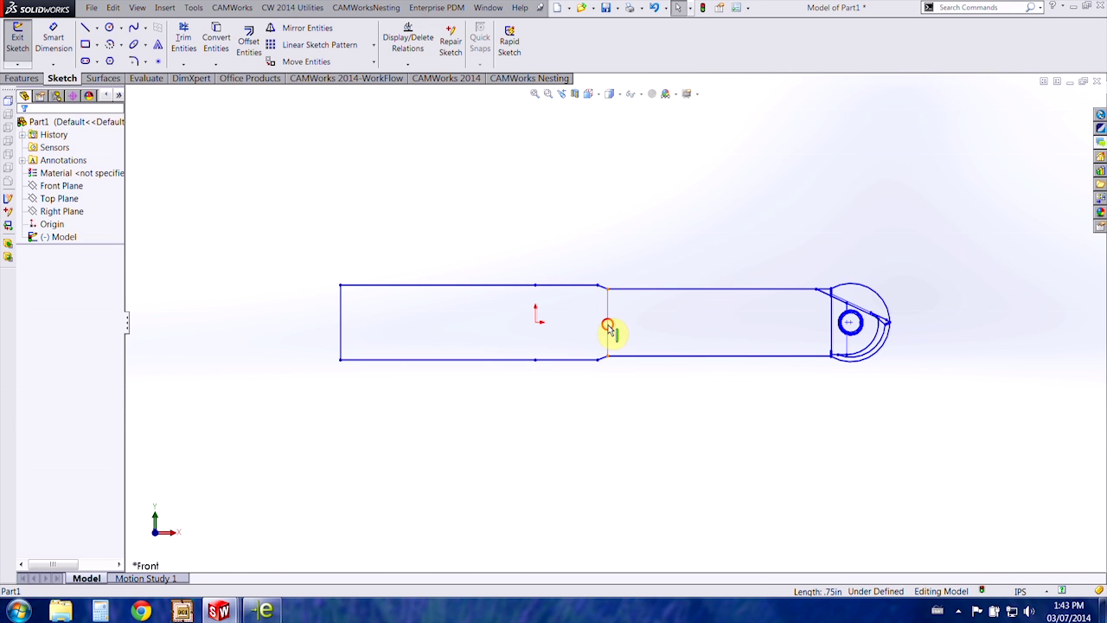
{"action": "scroll", "coordinate": [882, 303], "scroll_direction": "down", "scroll_amount": 5}
{"action": "scroll", "coordinate": [803, 352], "scroll_direction": "down", "scroll_amount": 1}
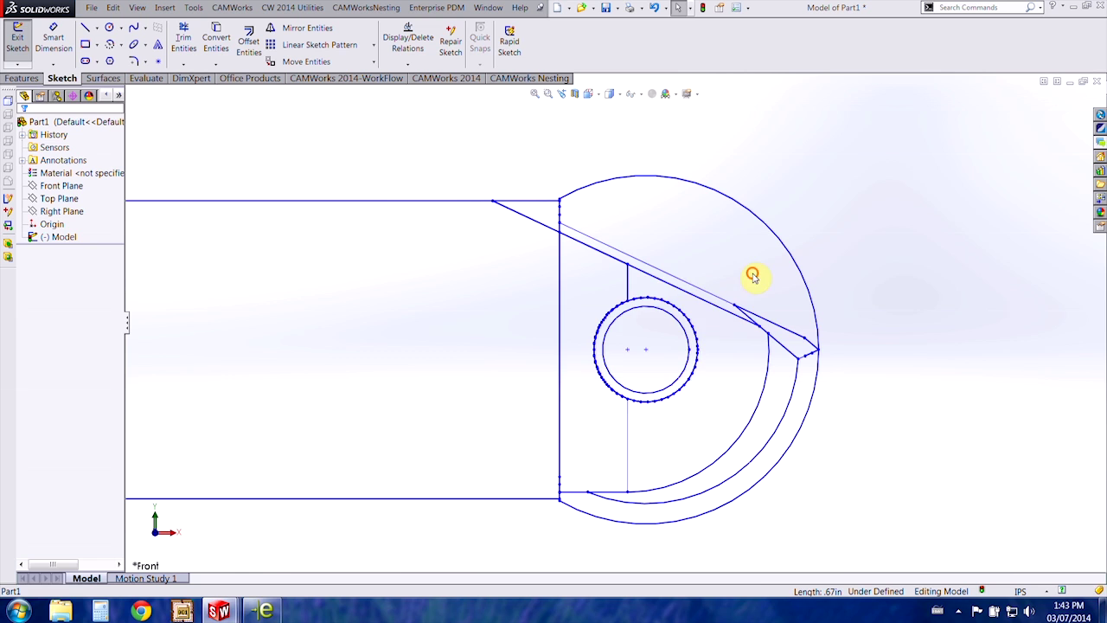
{"action": "mouse_move", "coordinate": [753, 275]}
{"action": "left_mouse_down"}
{"action": "mouse_move", "coordinate": [484, 432]}
{"action": "mouse_move", "coordinate": [474, 426]}
{"action": "left_mouse_up"}
{"action": "key", "text": "Delete"}
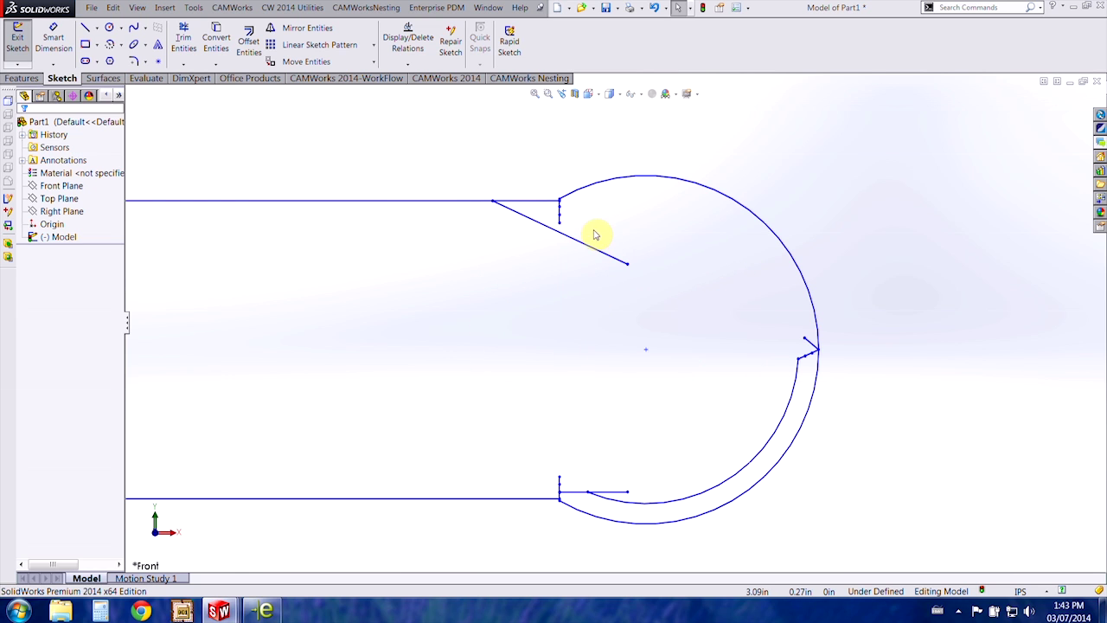
{"action": "left_click", "coordinate": [581, 249]}
{"action": "key", "text": "Delete"}
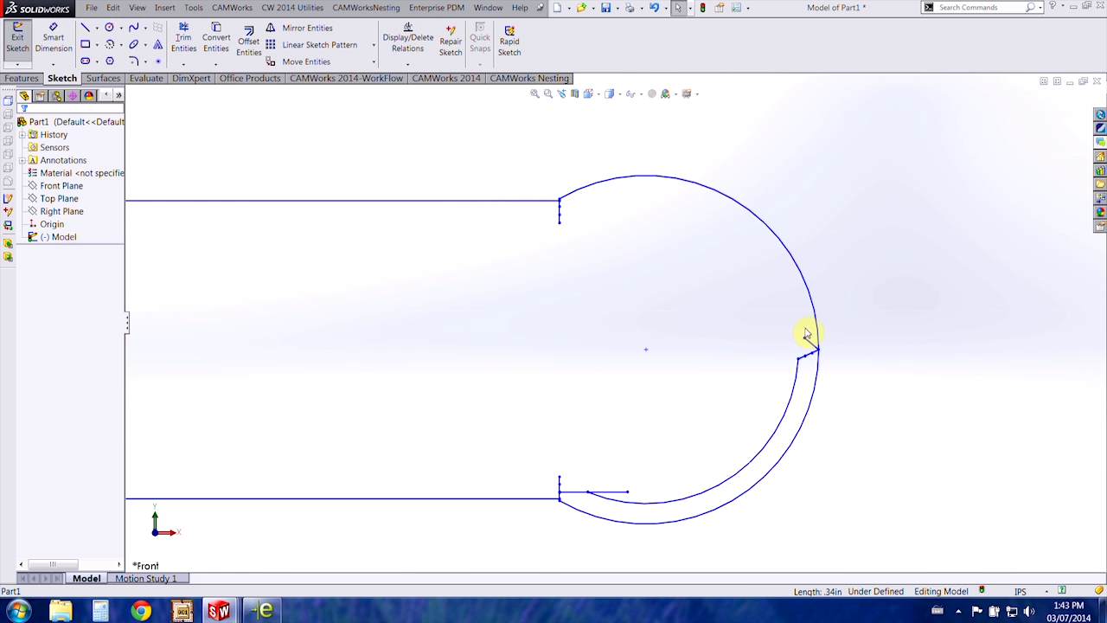
Step: Delete the offset arc, the short slanted line and stray stubs at both junctions
{"action": "left_click", "coordinate": [790, 378]}
{"action": "key", "text": "Delete"}
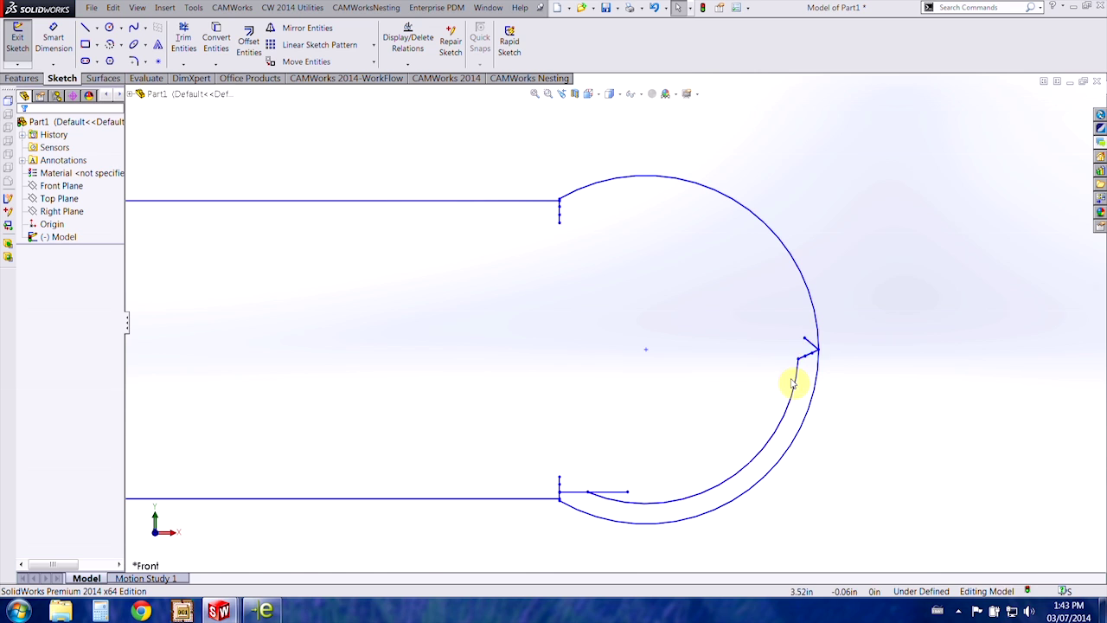
{"action": "left_click_drag", "start_coordinate": [635, 440], "coordinate": [554, 496]}
{"action": "key", "text": "Delete"}
{"action": "left_click_drag", "start_coordinate": [579, 208], "coordinate": [555, 246]}
{"action": "key", "text": "Delete"}
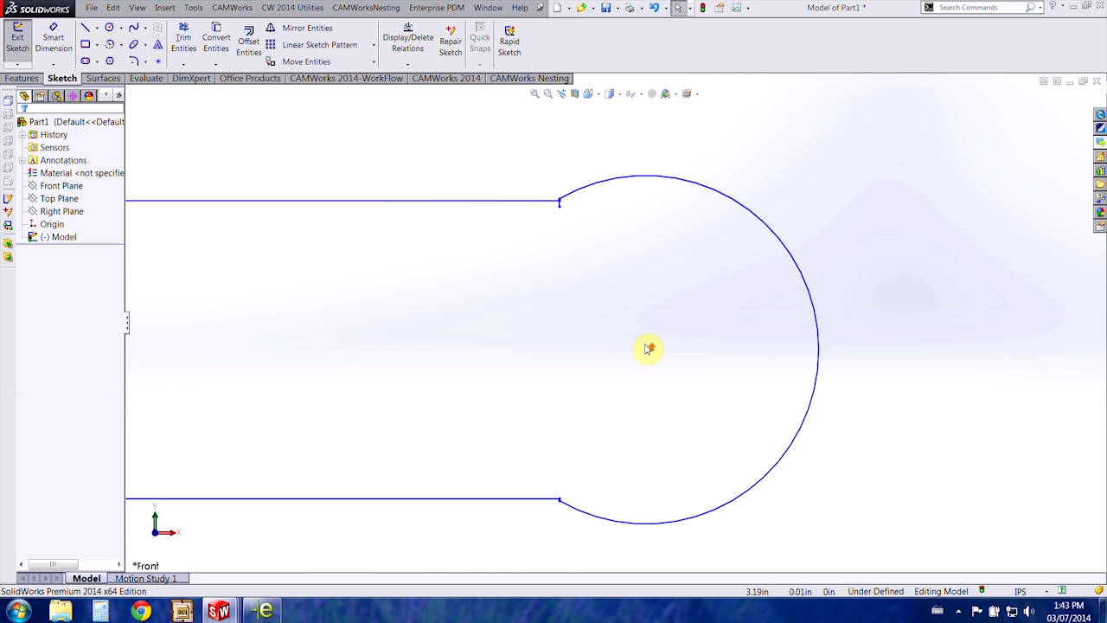
{"action": "scroll", "coordinate": [648, 349], "scroll_direction": "up", "scroll_amount": 3}
{"action": "scroll", "coordinate": [436, 339], "scroll_direction": "up", "scroll_amount": 2}
Step: Box-select the whole tool outline and rotate it -90° about the sketch origin
{"action": "scroll", "coordinate": [421, 333], "scroll_direction": "down", "scroll_amount": 3}
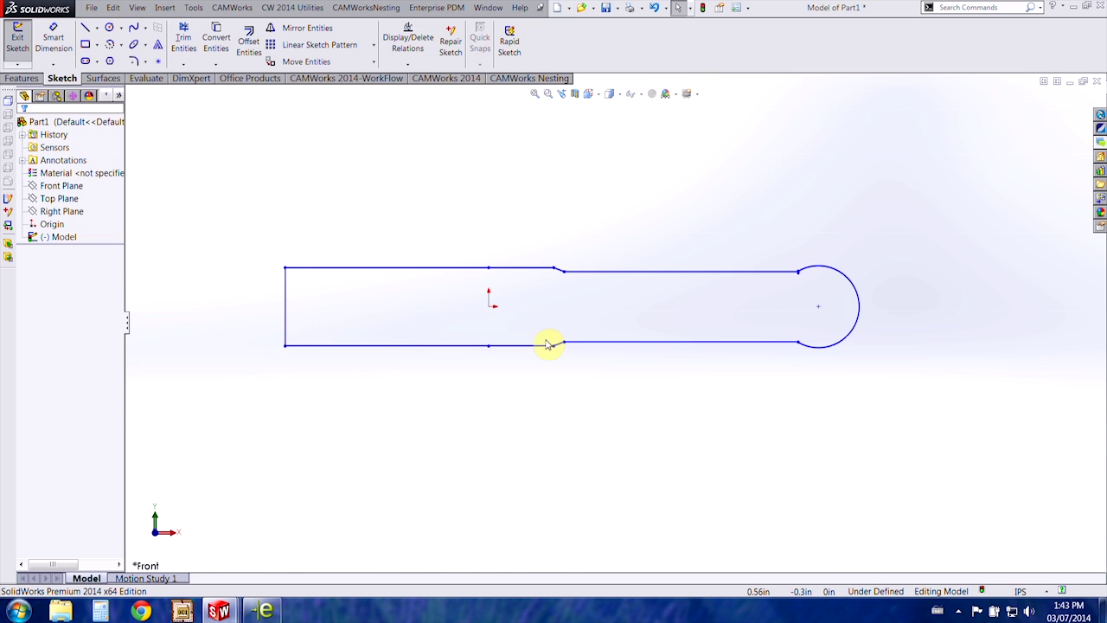
{"action": "scroll", "coordinate": [579, 377], "scroll_direction": "up", "scroll_amount": 3}
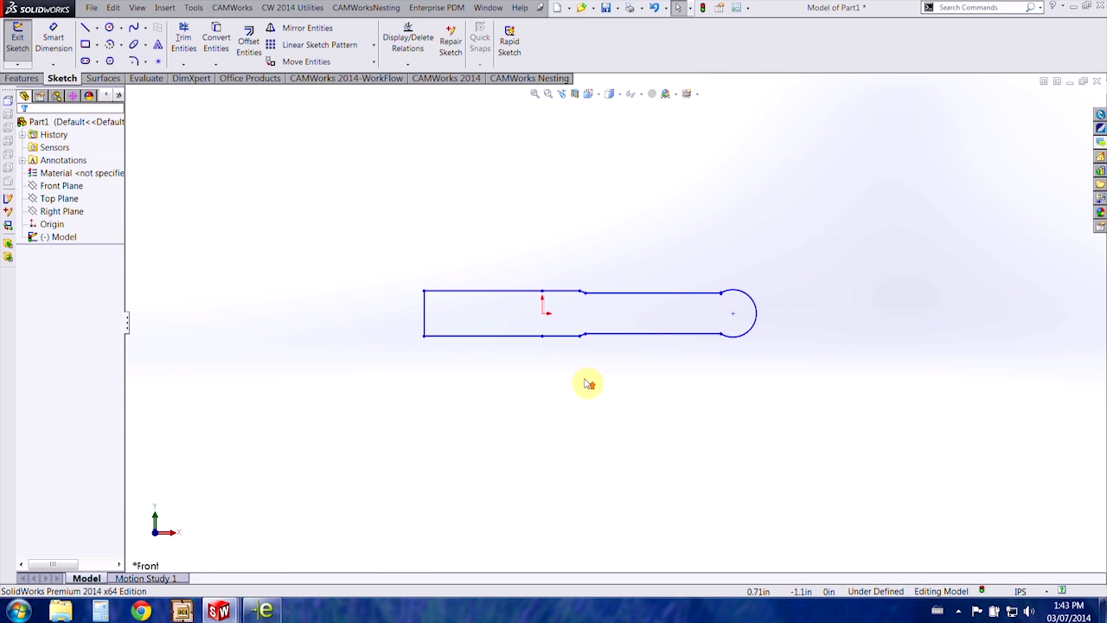
{"action": "left_click", "coordinate": [543, 314]}
{"action": "left_click_drag", "start_coordinate": [543, 315], "coordinate": [947, 110]}
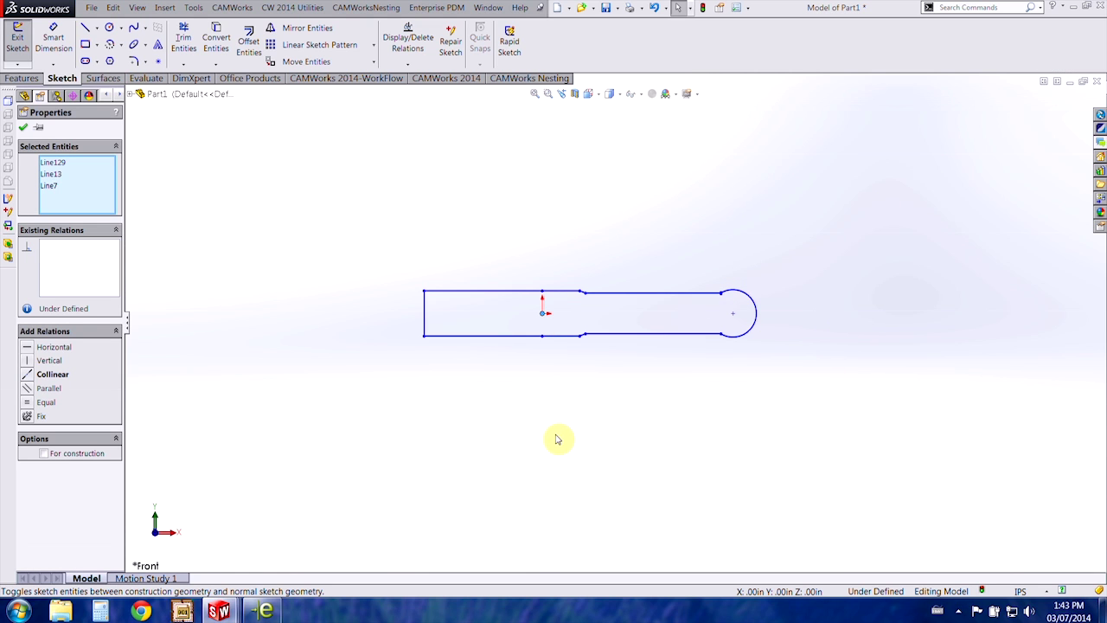
{"action": "left_click", "coordinate": [593, 438]}
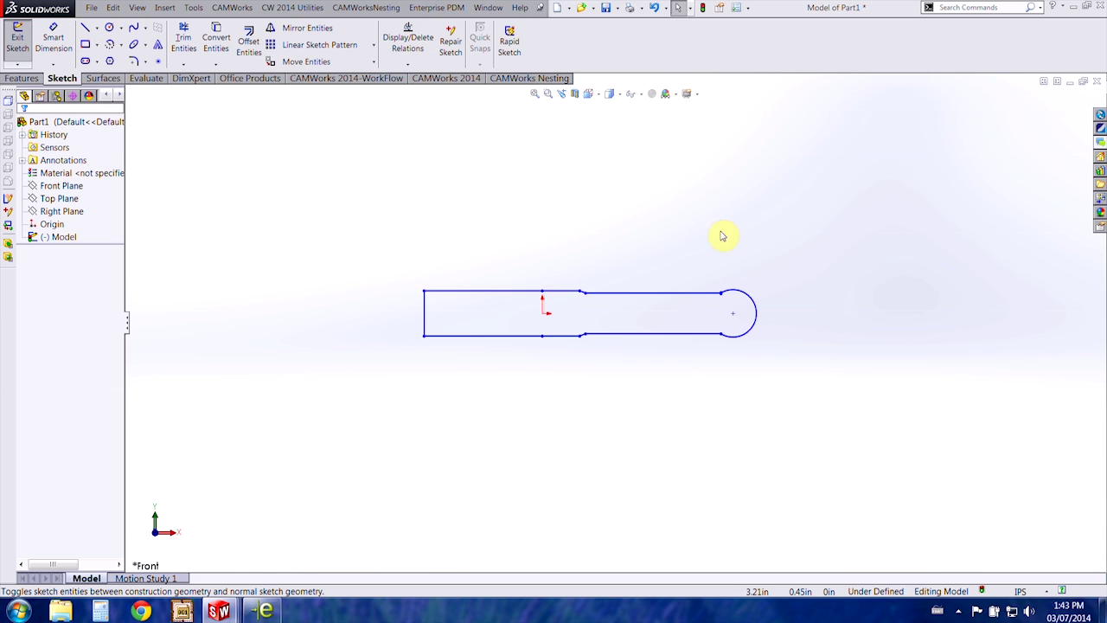
{"action": "mouse_move", "coordinate": [354, 255]}
{"action": "left_mouse_down"}
{"action": "mouse_move", "coordinate": [721, 289]}
{"action": "mouse_move", "coordinate": [900, 394]}
{"action": "left_mouse_up"}
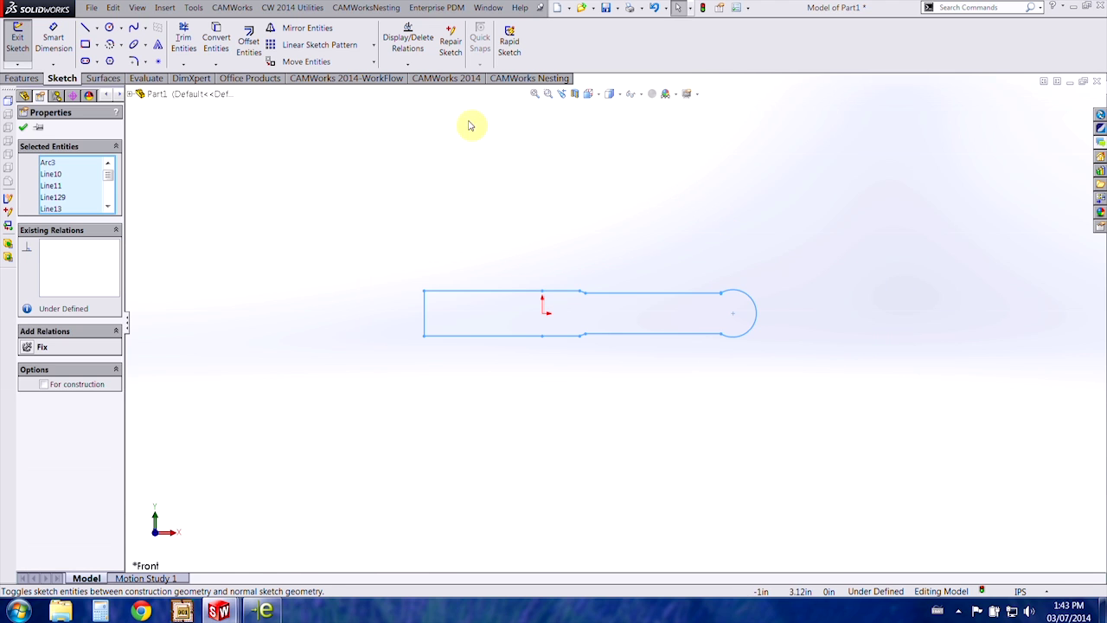
{"action": "left_click", "coordinate": [374, 61]}
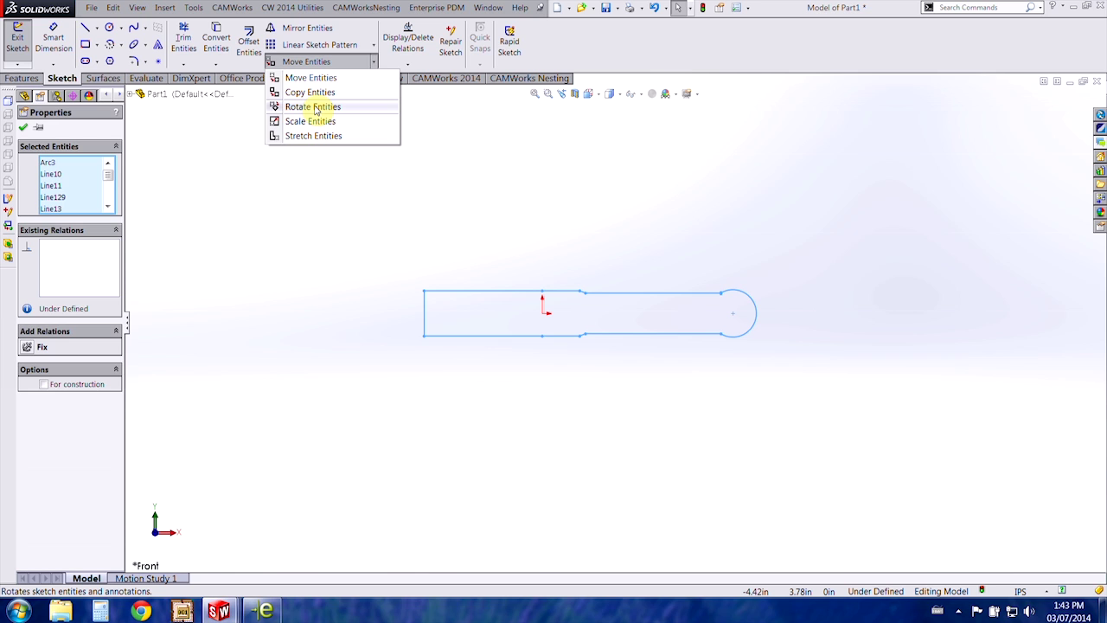
{"action": "left_click", "coordinate": [315, 108]}
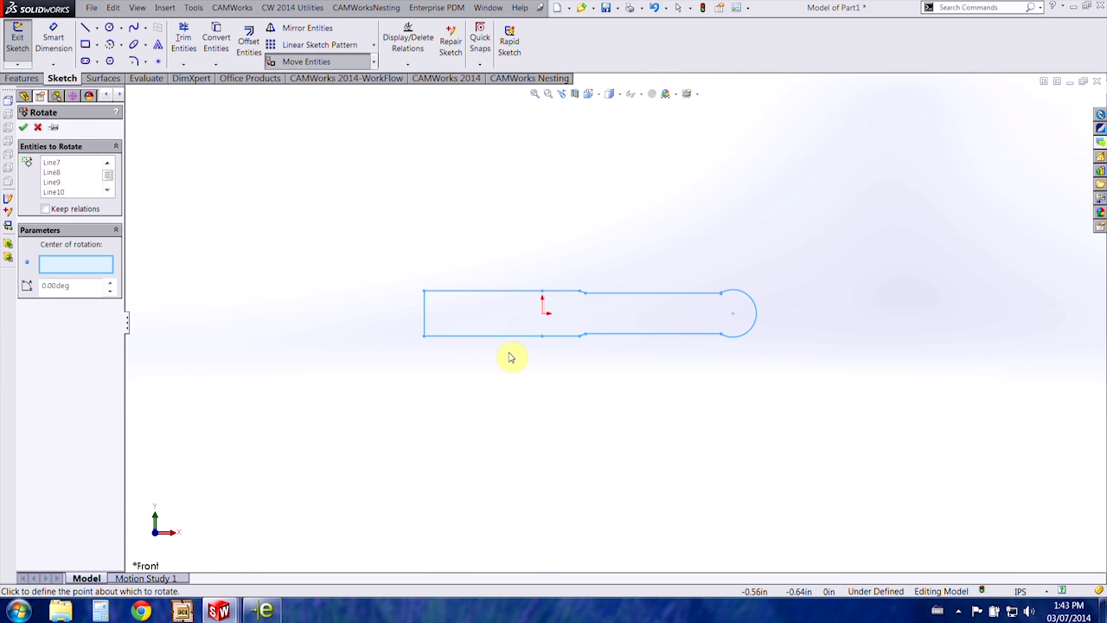
{"action": "left_click", "coordinate": [542, 312]}
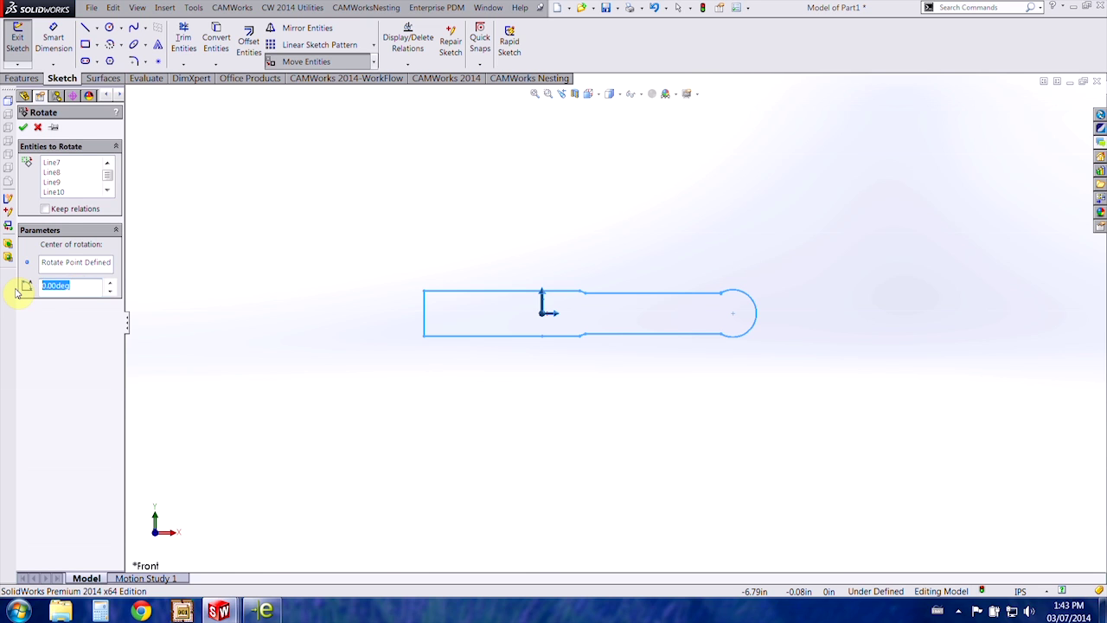
{"action": "type", "text": "-90"}
{"action": "key", "text": "Return"}
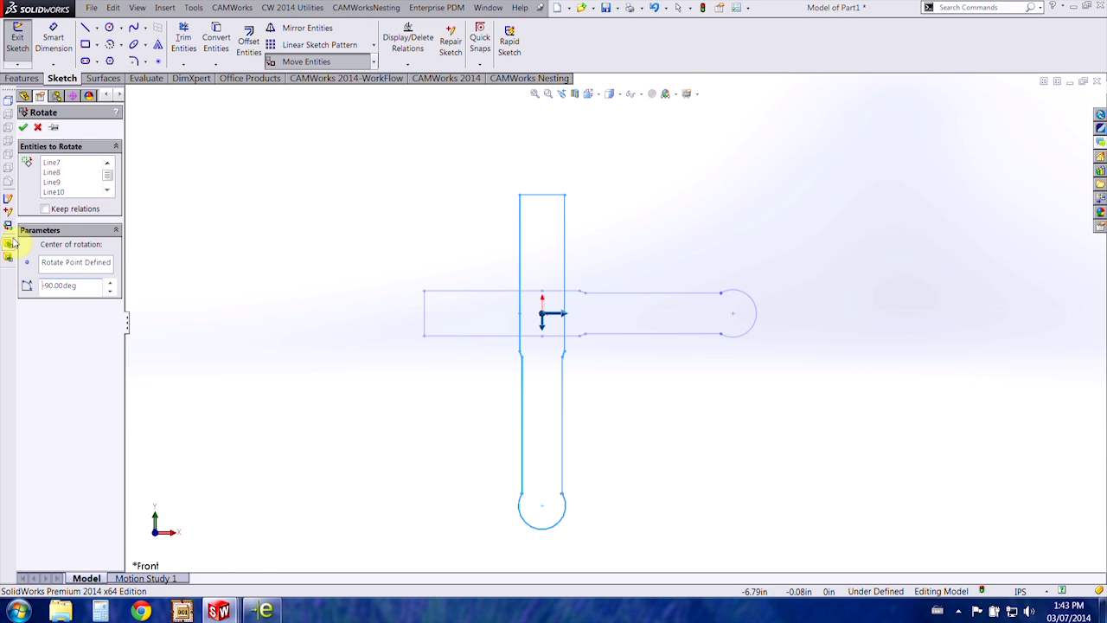
{"action": "left_click", "coordinate": [27, 128]}
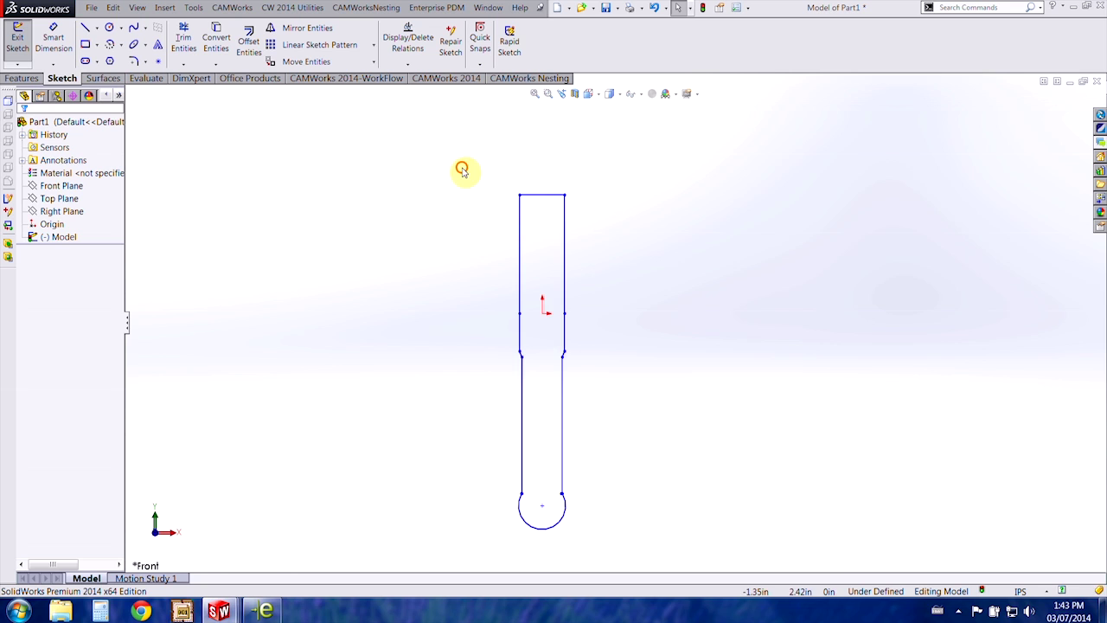
Step: Move the rotated outline from the ball end's bottom point onto the origin
{"action": "mouse_move", "coordinate": [462, 167]}
{"action": "left_mouse_down"}
{"action": "mouse_move", "coordinate": [601, 486]}
{"action": "mouse_move", "coordinate": [600, 537]}
{"action": "left_mouse_up"}
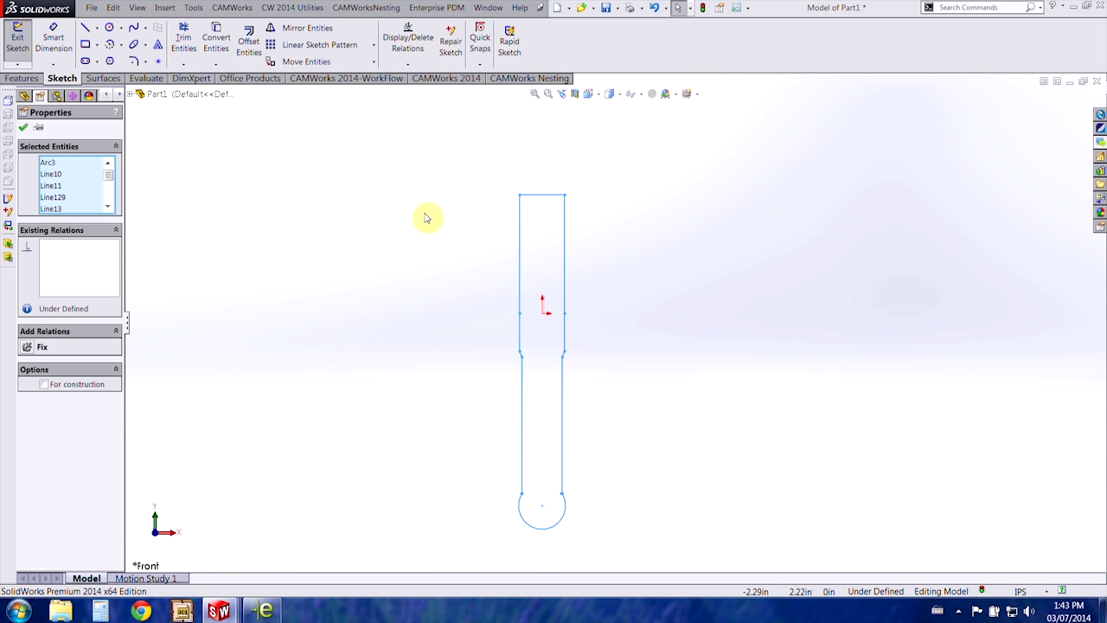
{"action": "left_click", "coordinate": [297, 63]}
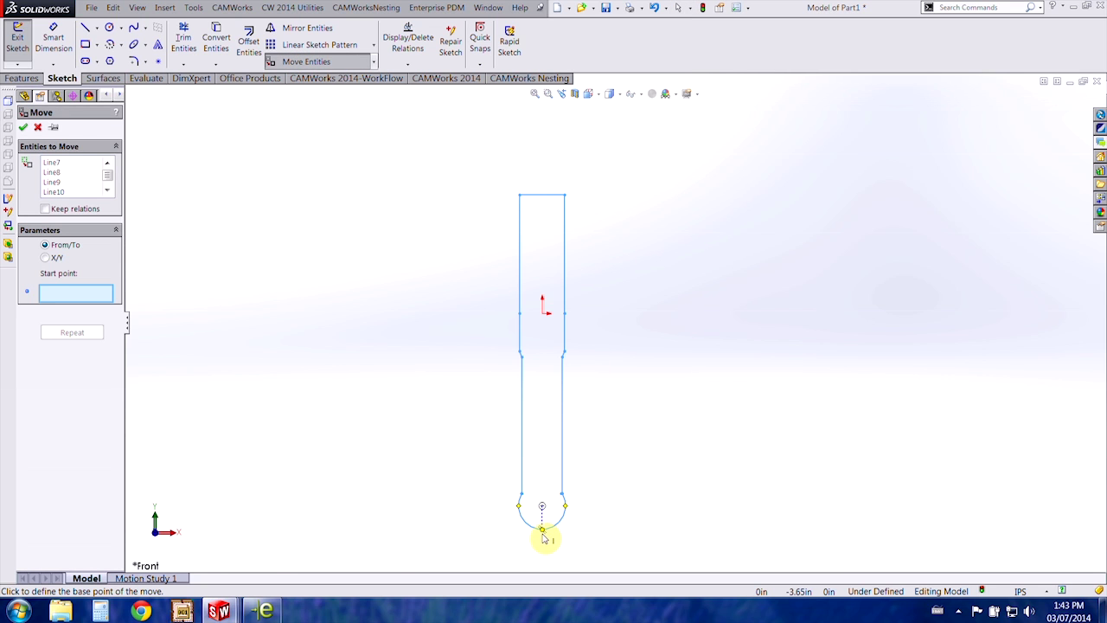
{"action": "left_click", "coordinate": [73, 294]}
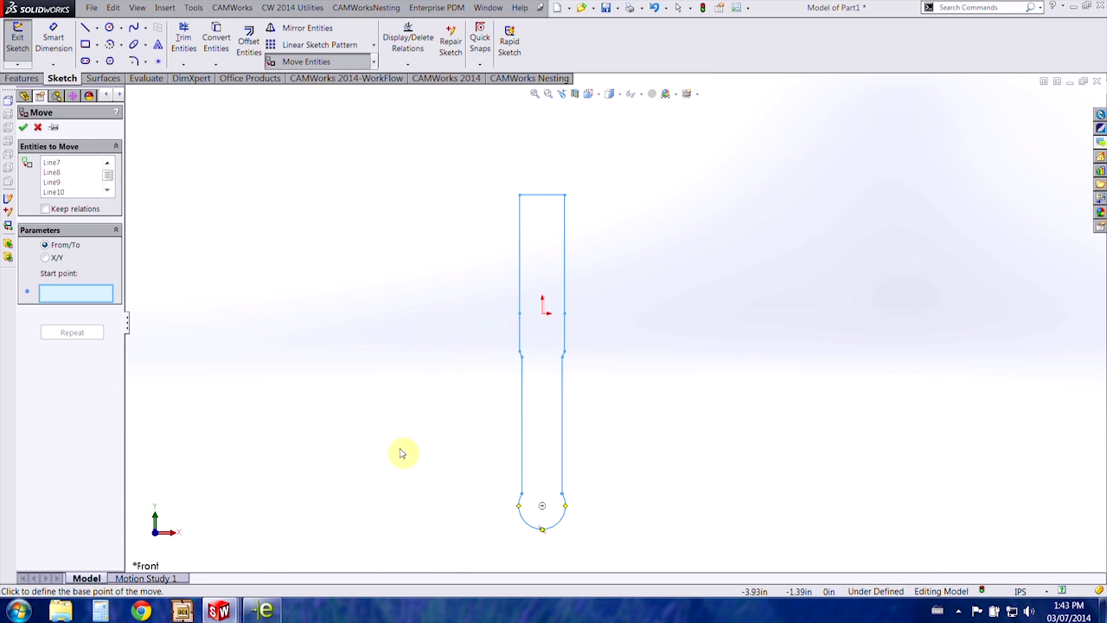
{"action": "left_click", "coordinate": [542, 529]}
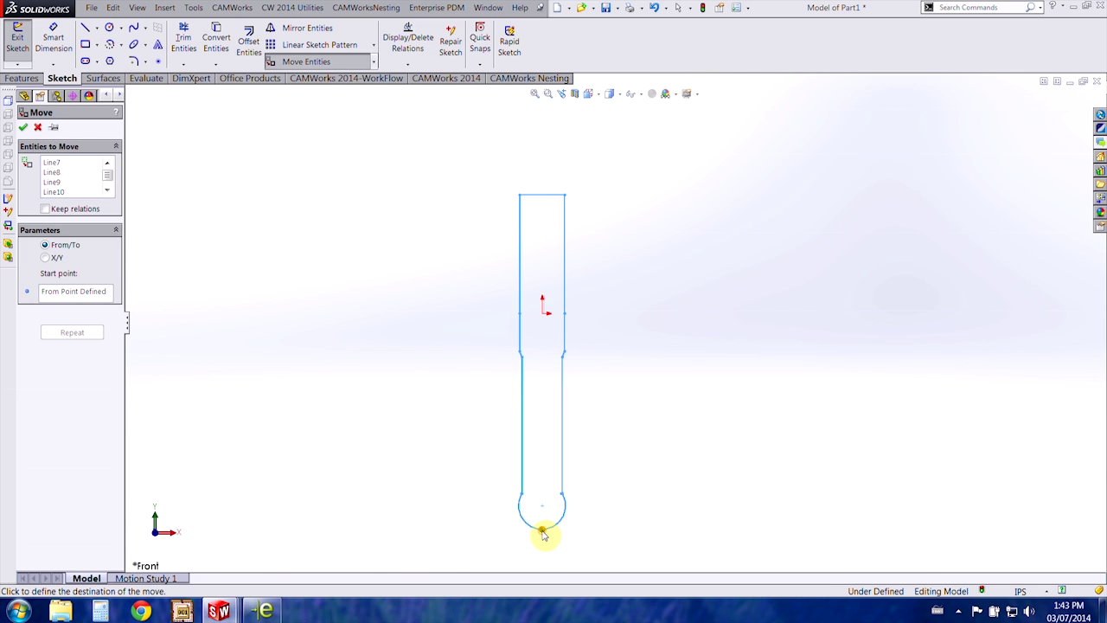
{"action": "left_click", "coordinate": [542, 313]}
{"action": "scroll", "coordinate": [613, 319], "scroll_direction": "up", "scroll_amount": 3}
{"action": "scroll", "coordinate": [575, 181], "scroll_direction": "down", "scroll_amount": 3}
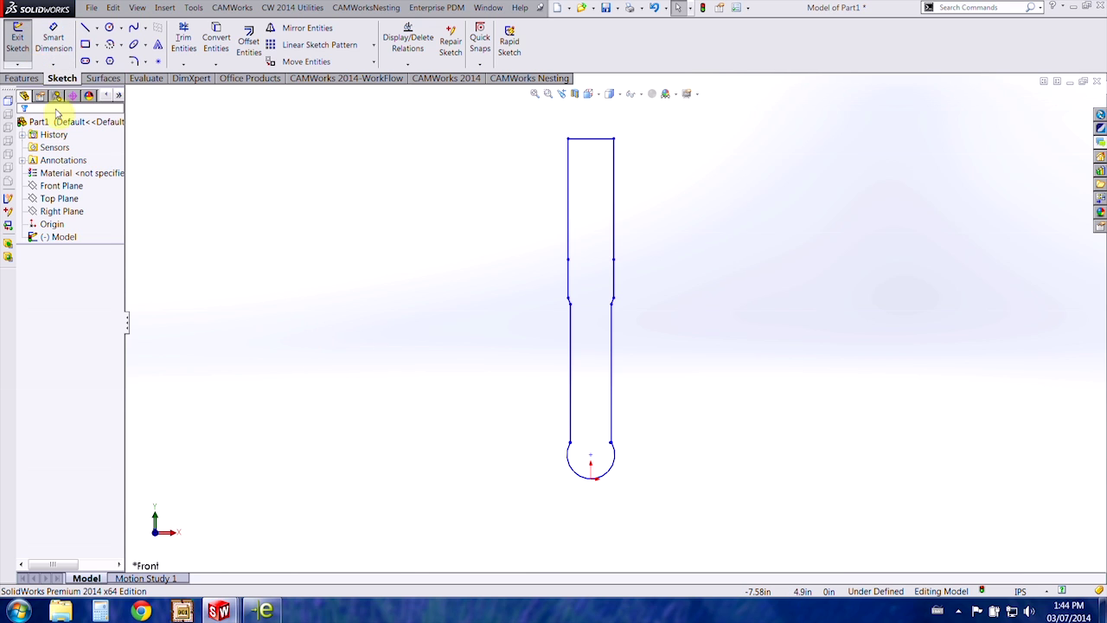
Step: Draw a vertical centerline from the top edge's midpoint down to the ball bottom
{"action": "left_click", "coordinate": [97, 28]}
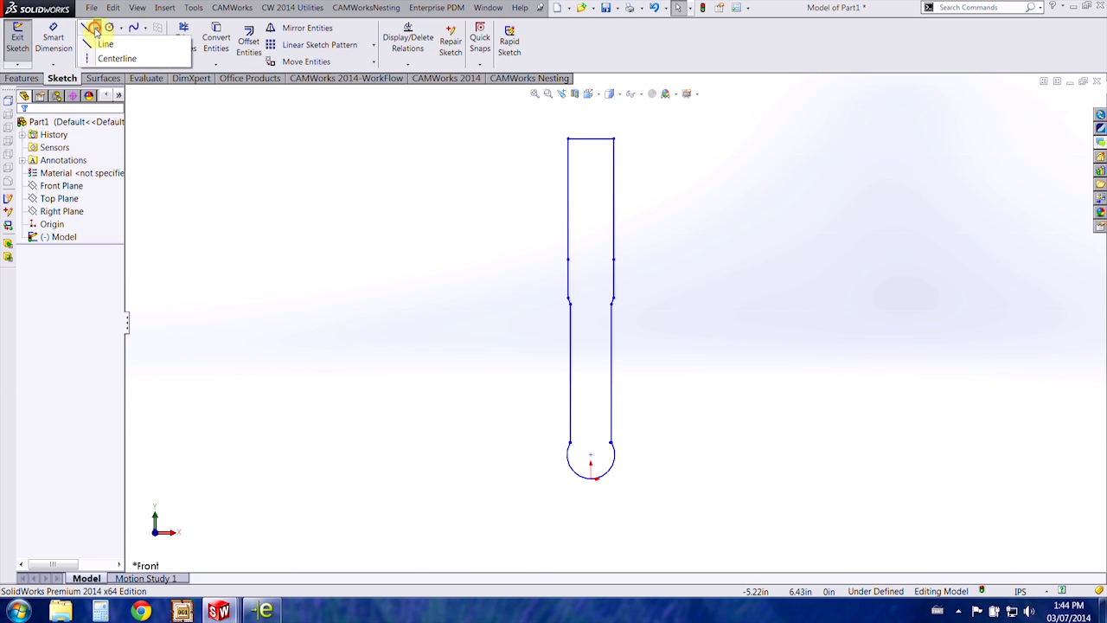
{"action": "left_click", "coordinate": [99, 55]}
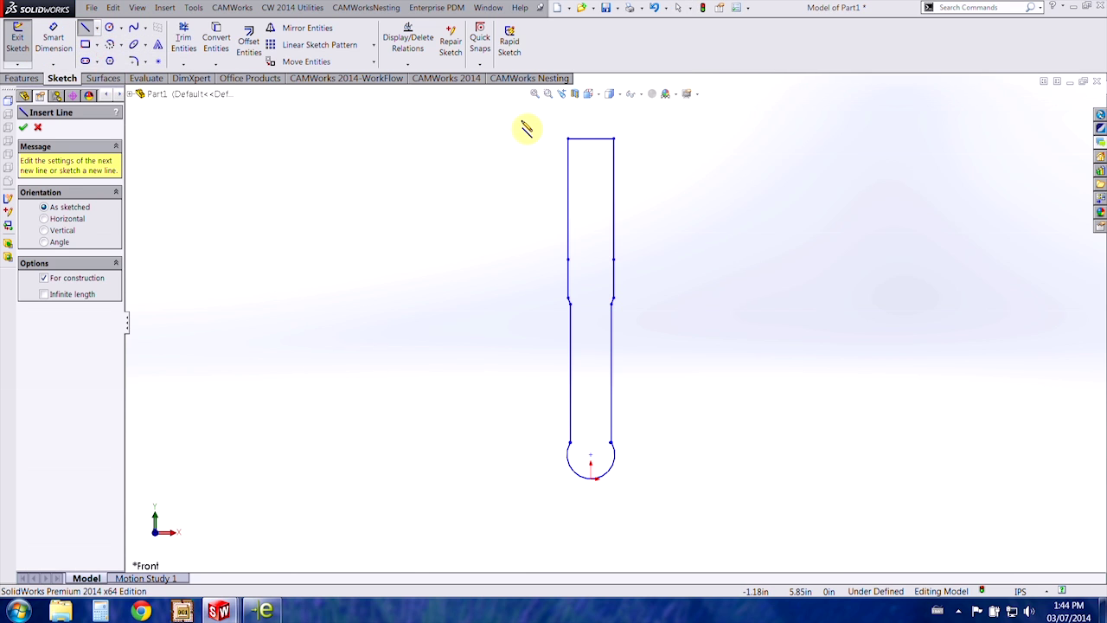
{"action": "left_click", "coordinate": [590, 140]}
{"action": "left_click", "coordinate": [590, 478]}
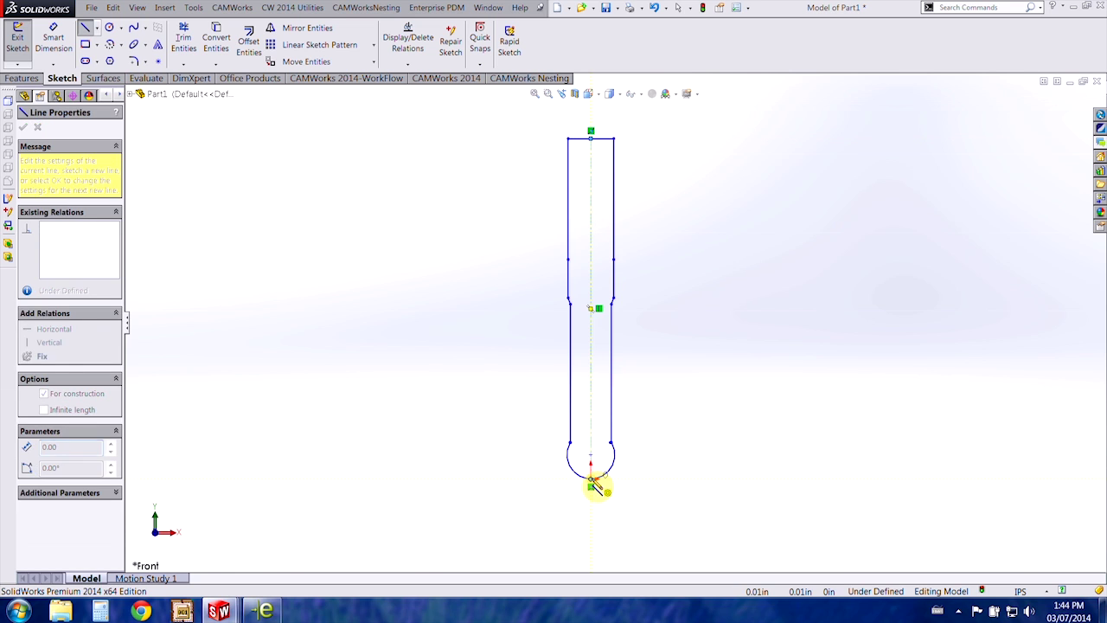
{"action": "key", "text": "Escape"}
Step: Trim the left halves of the top edge and ball arc, and delete the four left-side lines
{"action": "left_click", "coordinate": [183, 42]}
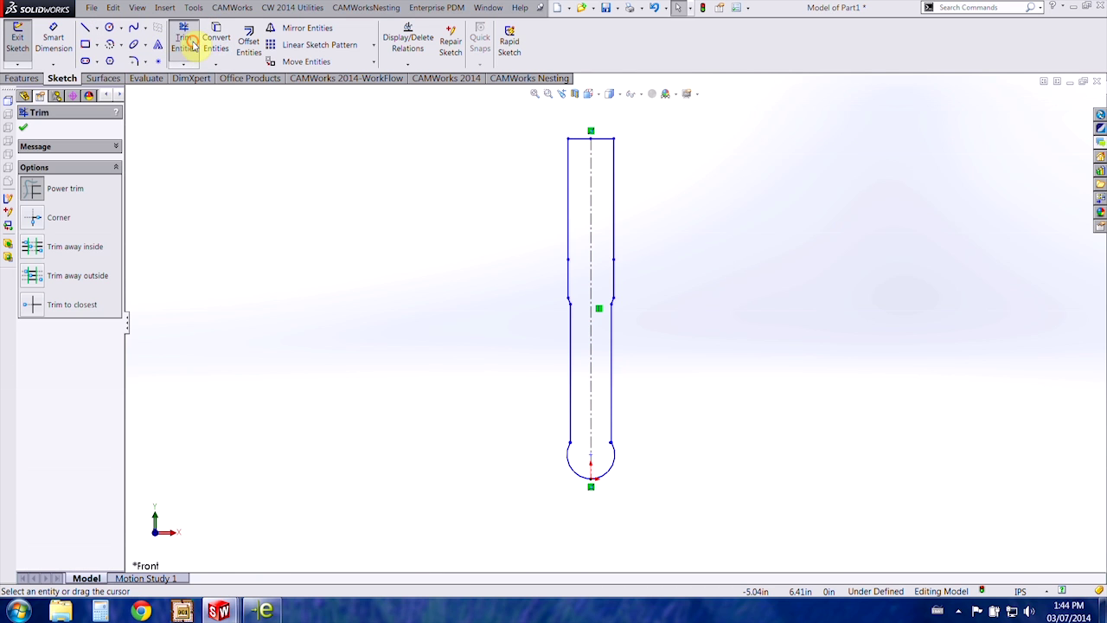
{"action": "left_click_drag", "start_coordinate": [576, 124], "coordinate": [579, 294]}
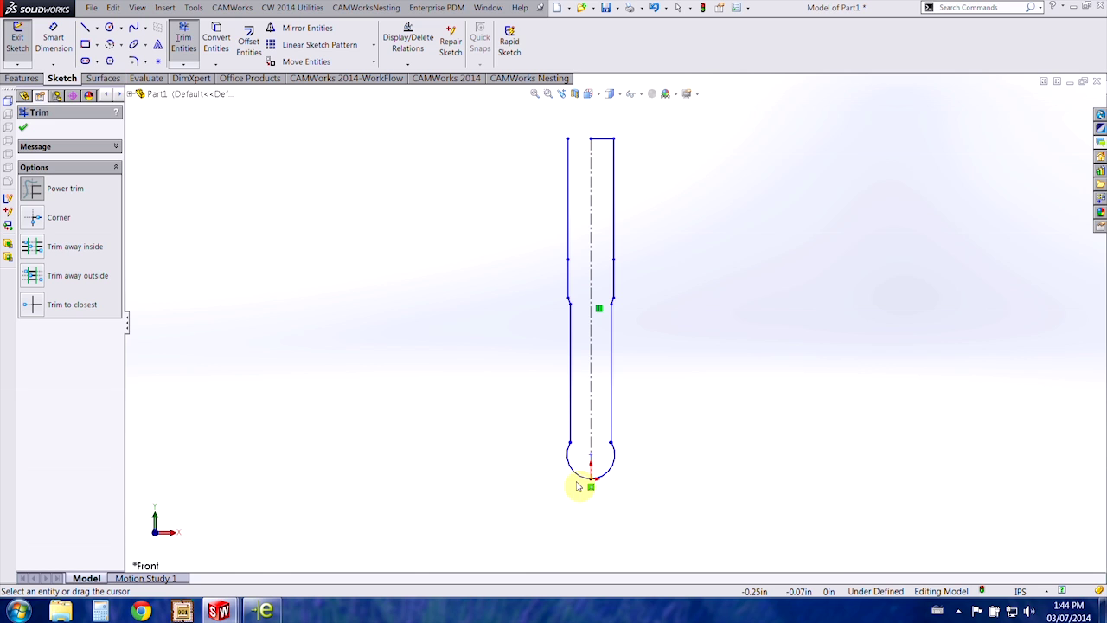
{"action": "mouse_move", "coordinate": [577, 486]}
{"action": "left_mouse_down"}
{"action": "mouse_move", "coordinate": [568, 494]}
{"action": "mouse_move", "coordinate": [573, 458]}
{"action": "left_mouse_up"}
{"action": "key", "text": "Escape"}
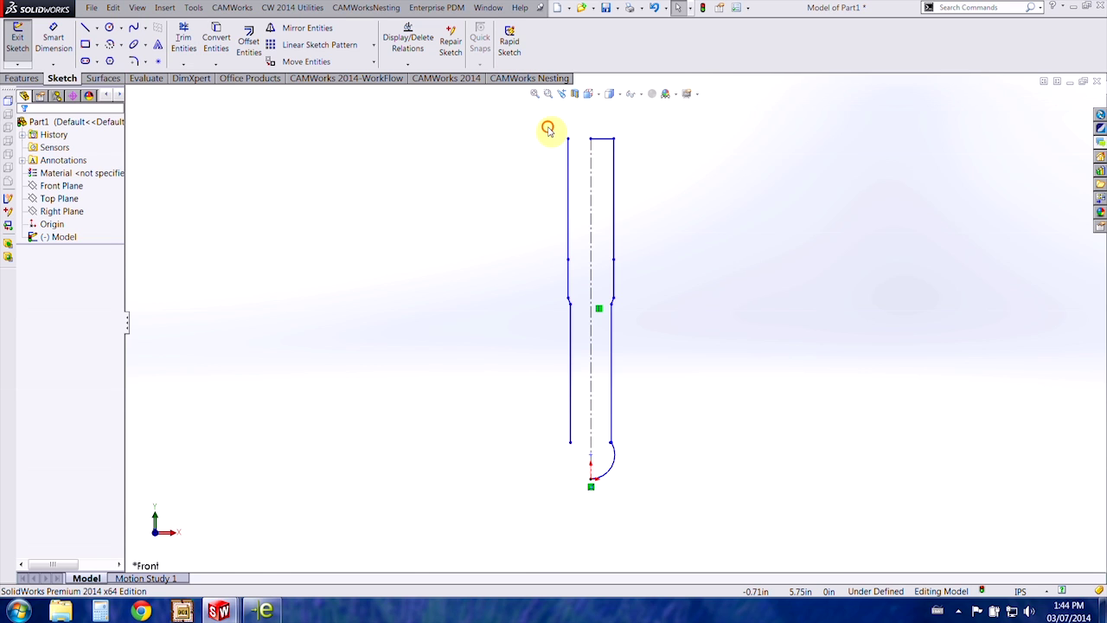
{"action": "left_click_drag", "start_coordinate": [548, 128], "coordinate": [576, 454]}
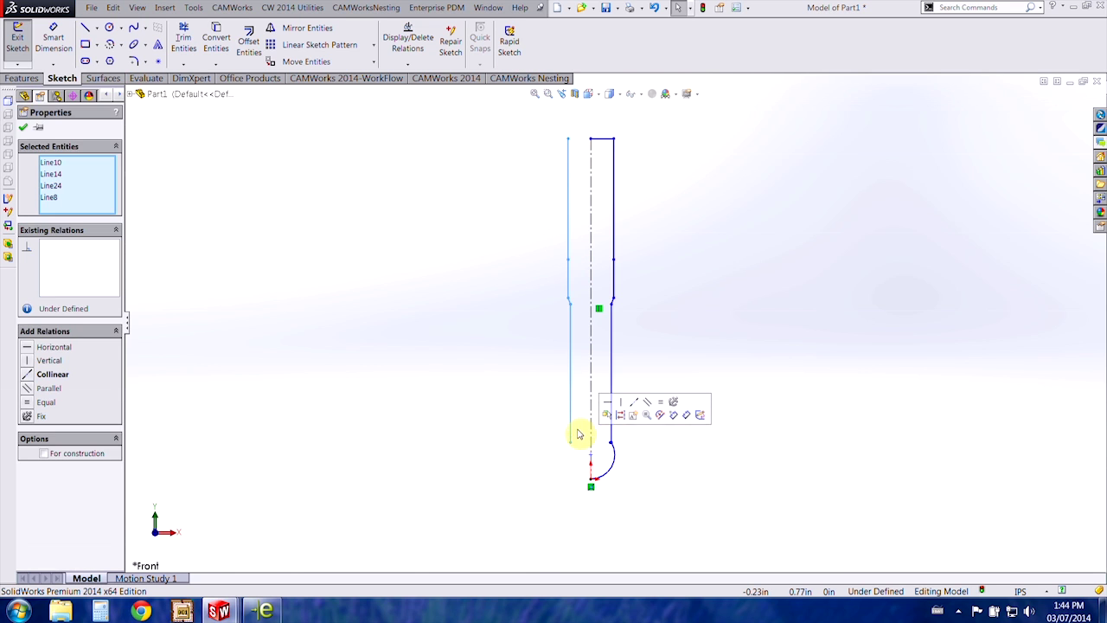
{"action": "key", "text": "Delete"}
Step: Trim away the short leftover stub at the left corner
{"action": "scroll", "coordinate": [626, 447], "scroll_direction": "down", "scroll_amount": 1}
{"action": "scroll", "coordinate": [625, 447], "scroll_direction": "down", "scroll_amount": 6}
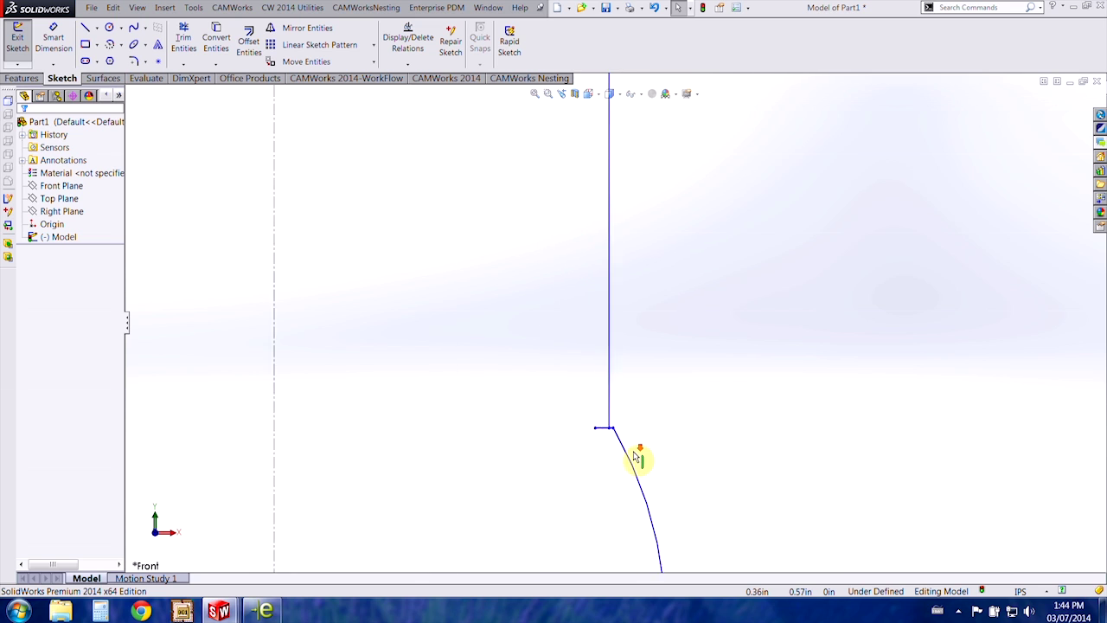
{"action": "left_click", "coordinate": [183, 41]}
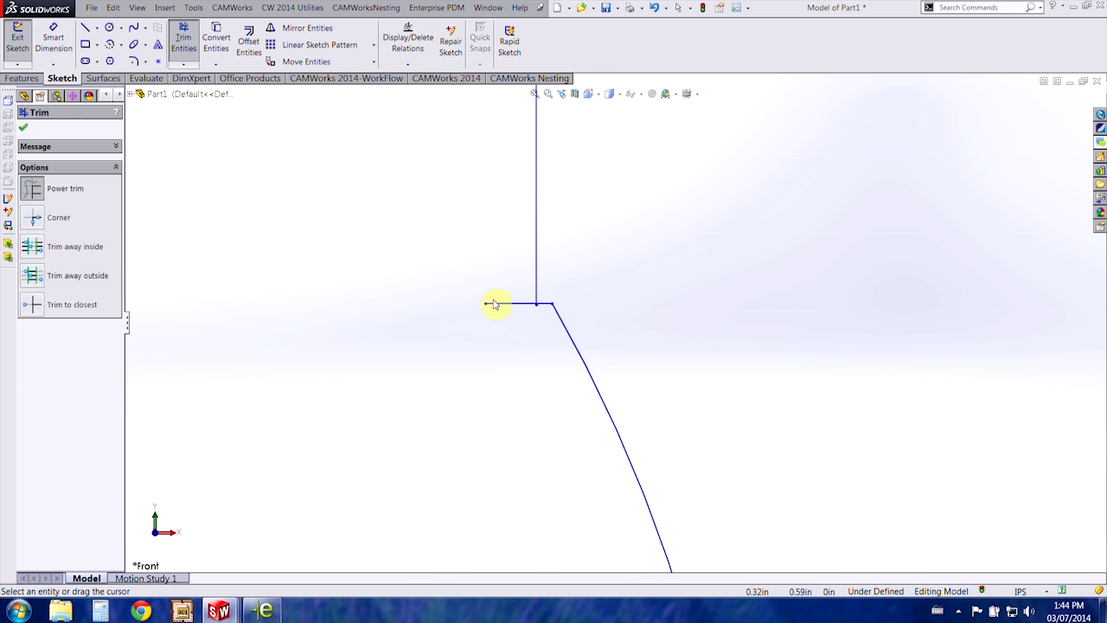
{"action": "left_click_drag", "start_coordinate": [537, 370], "coordinate": [547, 306]}
{"action": "scroll", "coordinate": [549, 301], "scroll_direction": "down", "scroll_amount": 5}
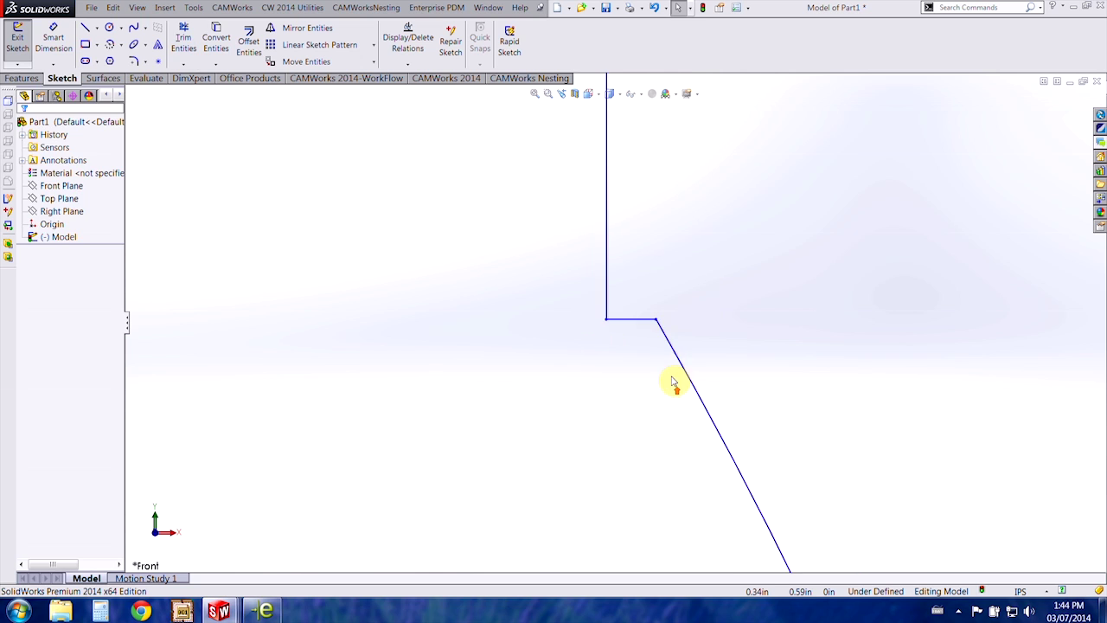
{"action": "scroll", "coordinate": [627, 230], "scroll_direction": "up", "scroll_amount": 6}
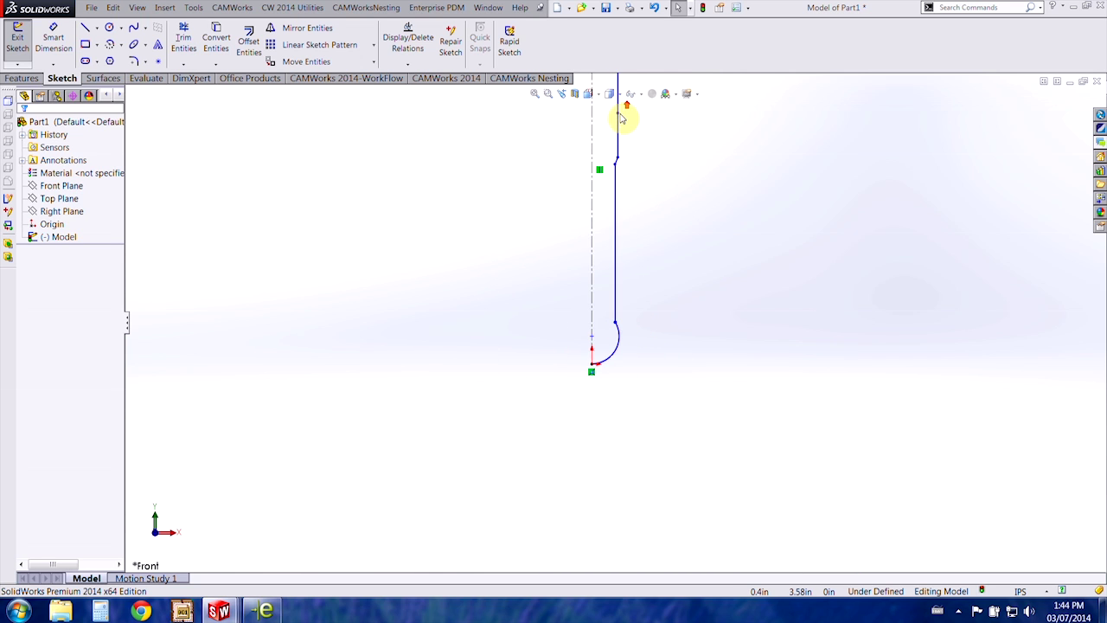
{"action": "scroll", "coordinate": [632, 193], "scroll_direction": "down", "scroll_amount": 2}
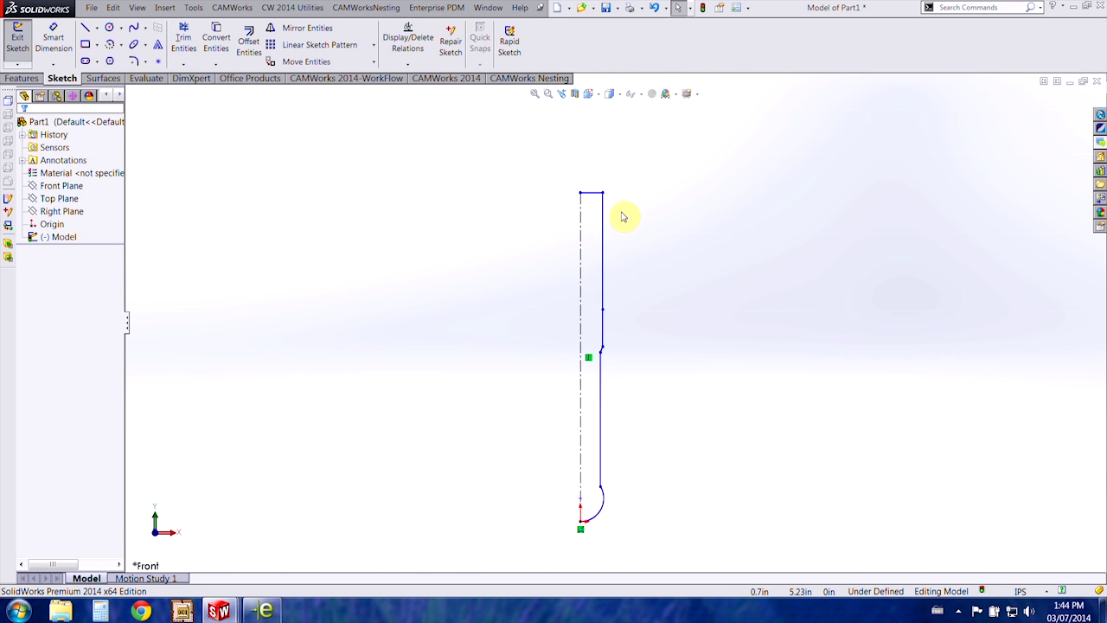
Step: Revolve the half profile 360° about the centerline, auto-closing the sketch, into Revolve1
{"action": "left_click", "coordinate": [21, 78]}
{"action": "left_click", "coordinate": [65, 43]}
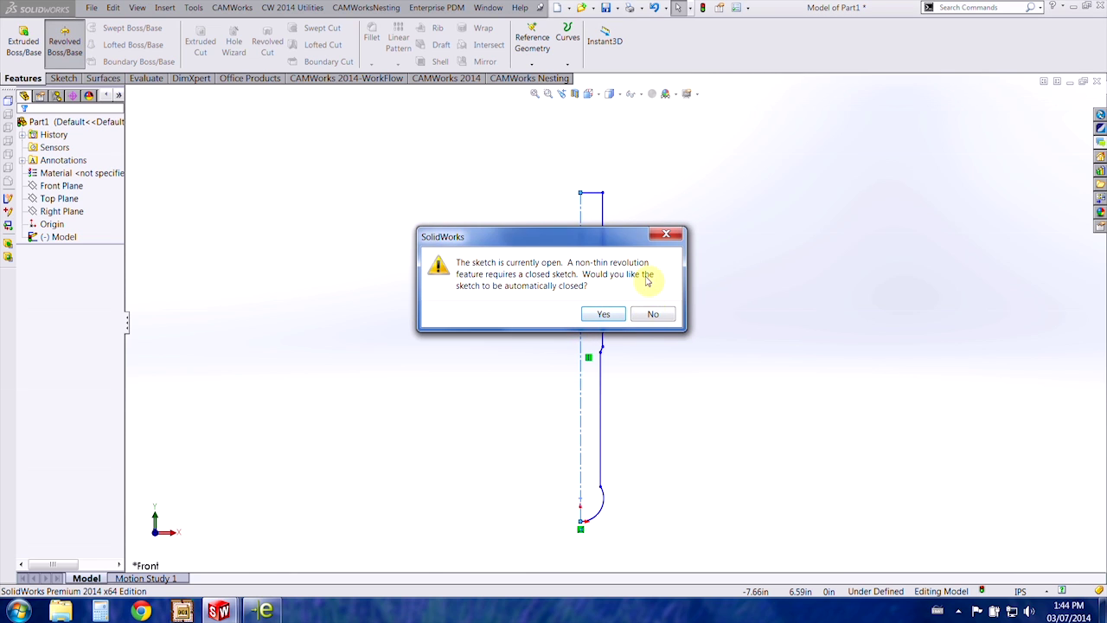
{"action": "left_click_drag", "start_coordinate": [547, 246], "coordinate": [328, 161]}
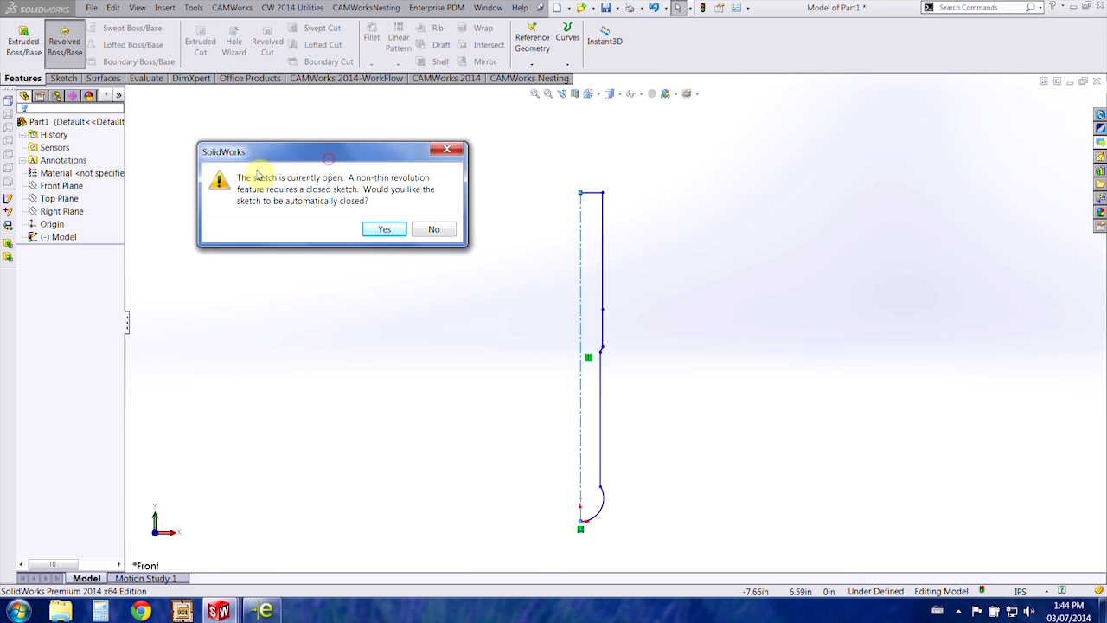
{"action": "left_click", "coordinate": [385, 230]}
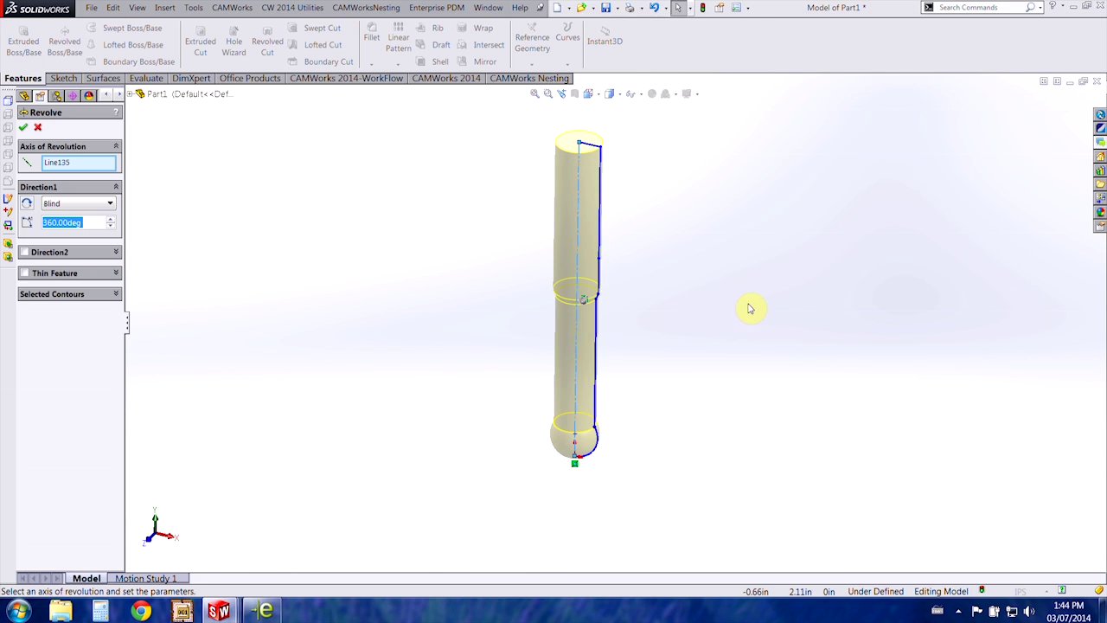
{"action": "left_click", "coordinate": [23, 127]}
{"action": "mouse_move", "coordinate": [705, 440]}
{"action": "middle_mouse_down"}
{"action": "mouse_move", "coordinate": [732, 383]}
{"action": "mouse_move", "coordinate": [685, 352]}
{"action": "middle_mouse_up"}
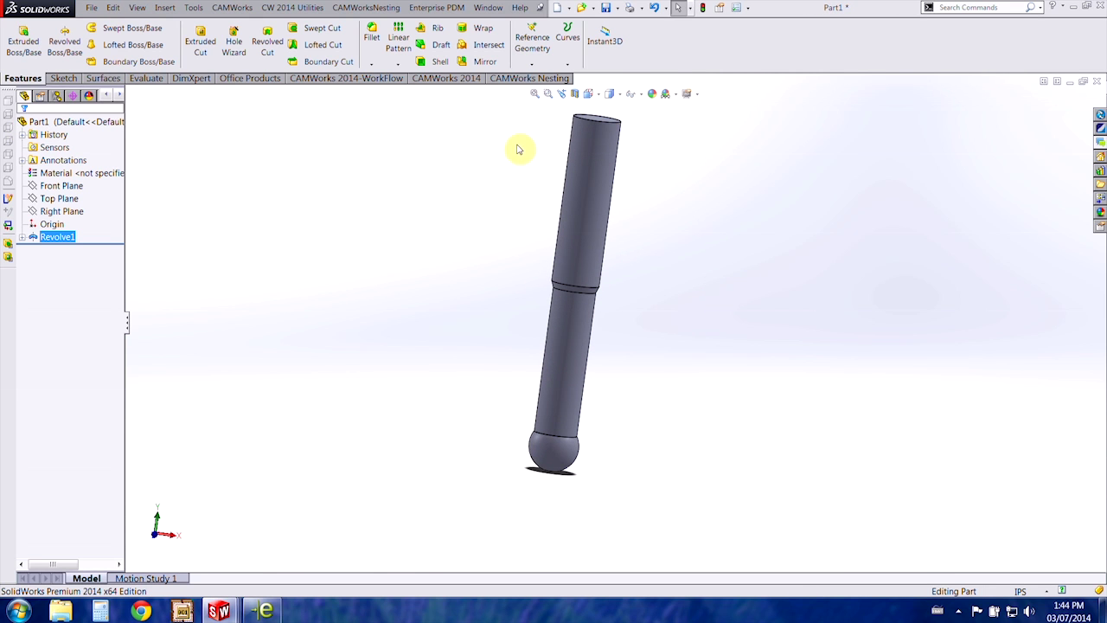
Step: Create a CAMWorks user-defined tool from the body as a Mill Tool (*.mt) file, default location
{"action": "left_click", "coordinate": [445, 78]}
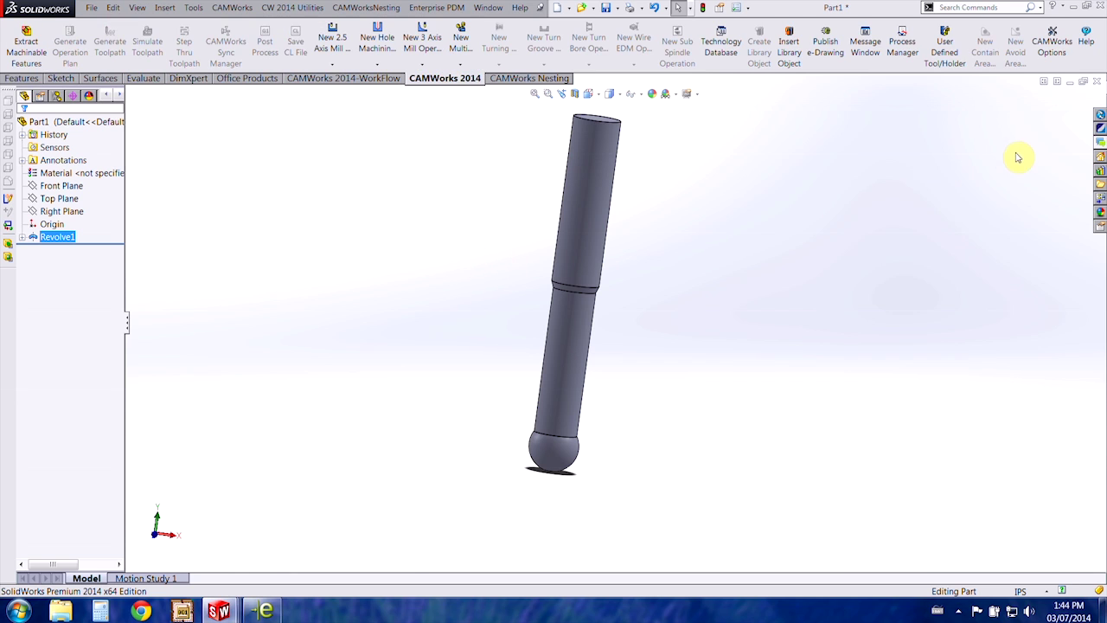
{"action": "left_click", "coordinate": [944, 55]}
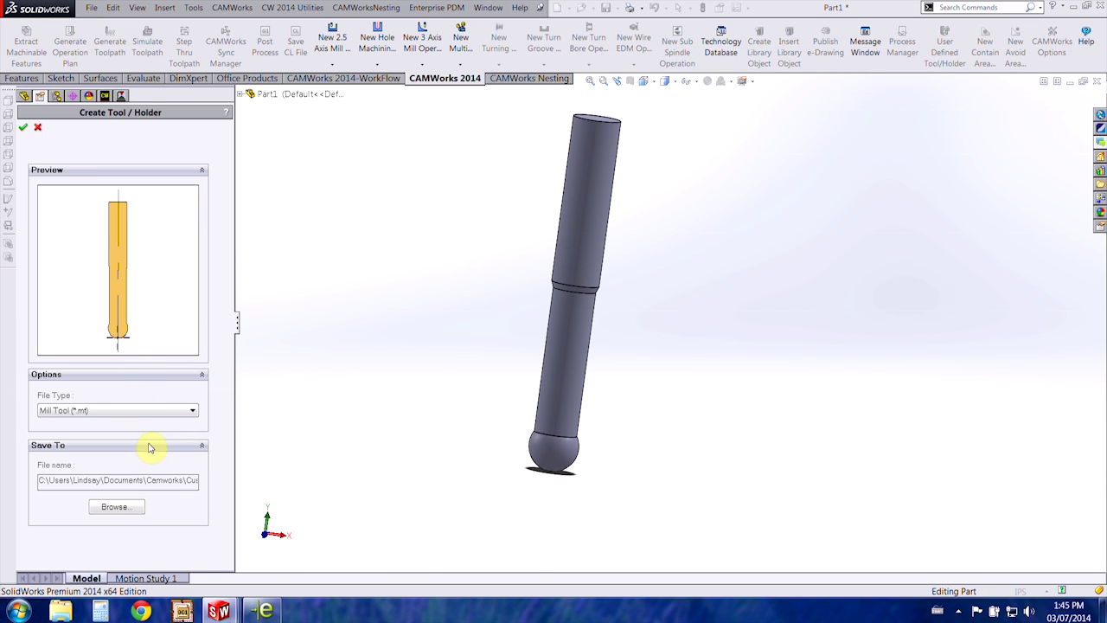
{"action": "left_click", "coordinate": [193, 412]}
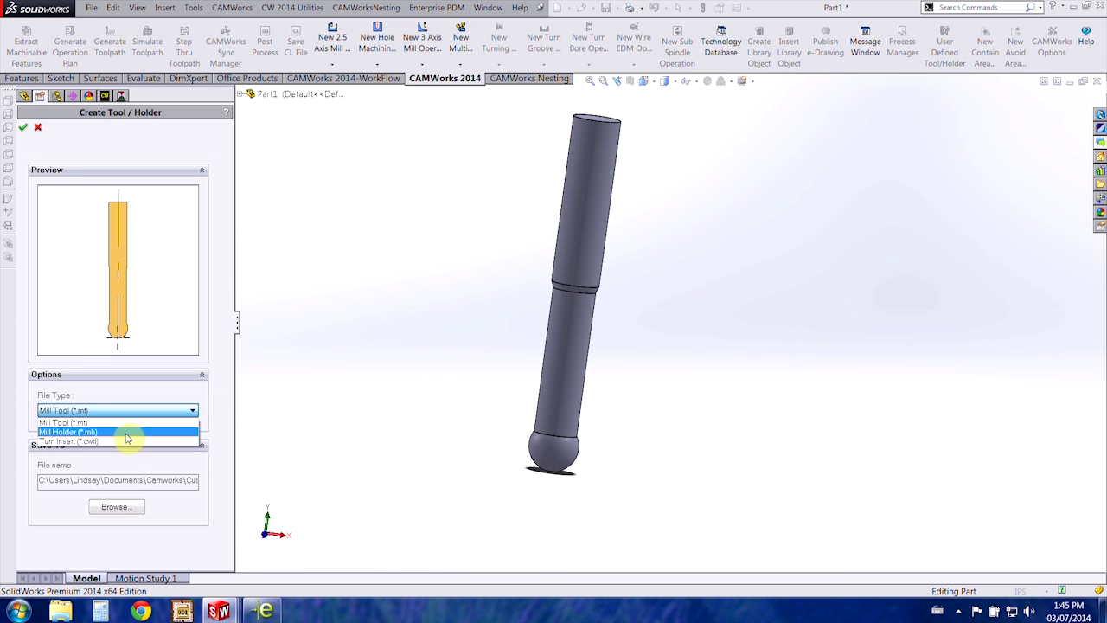
{"action": "left_click", "coordinate": [13, 426]}
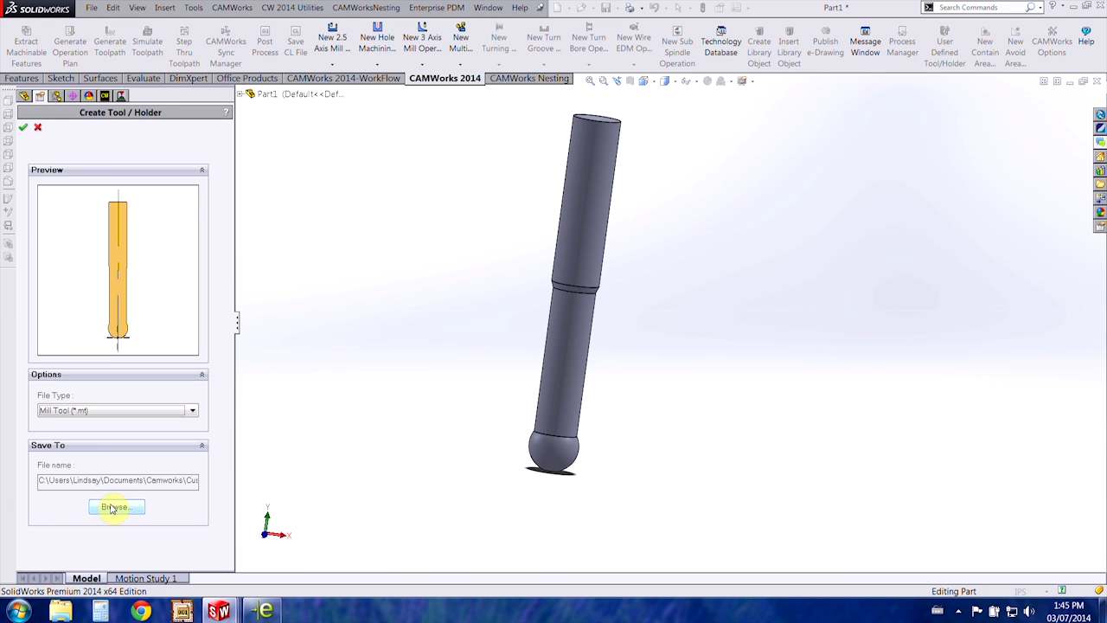
{"action": "left_click", "coordinate": [110, 507]}
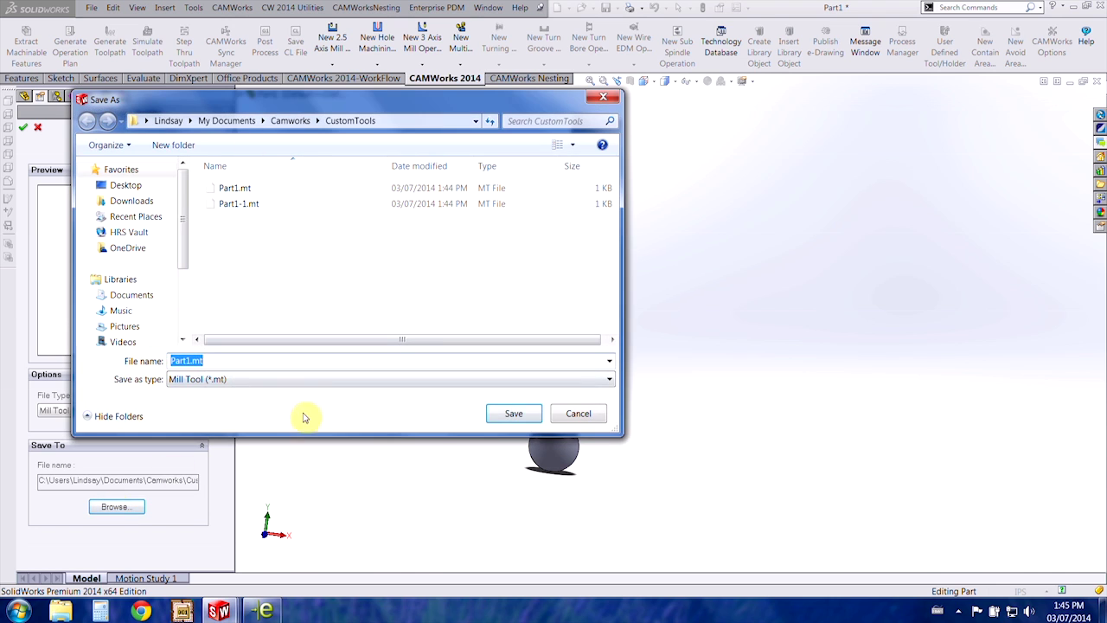
{"action": "left_click", "coordinate": [578, 414]}
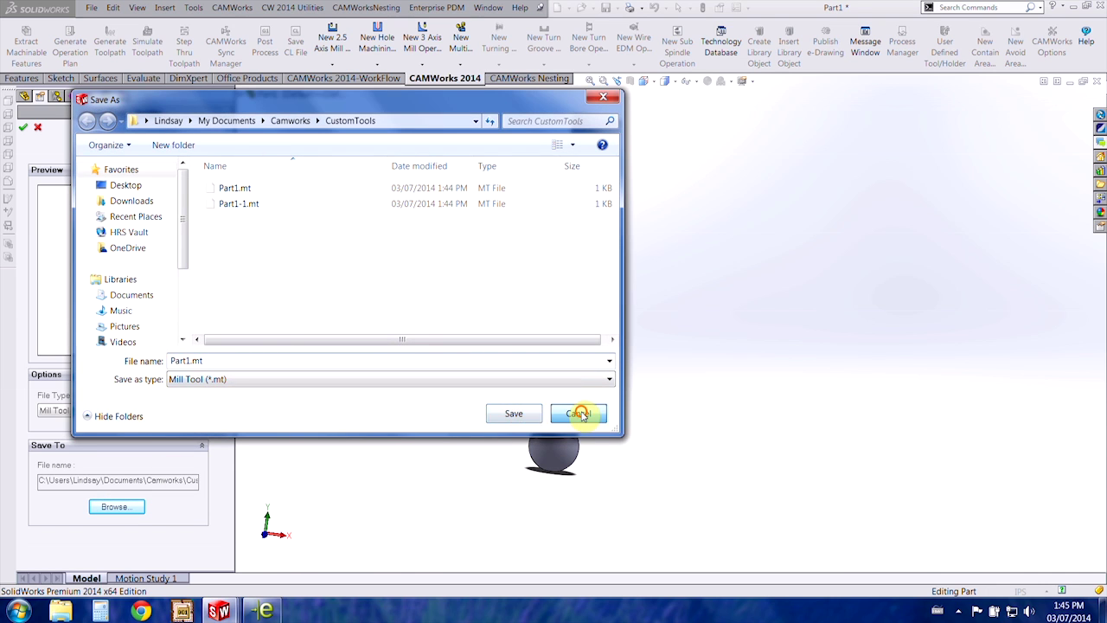
{"action": "left_click", "coordinate": [24, 129]}
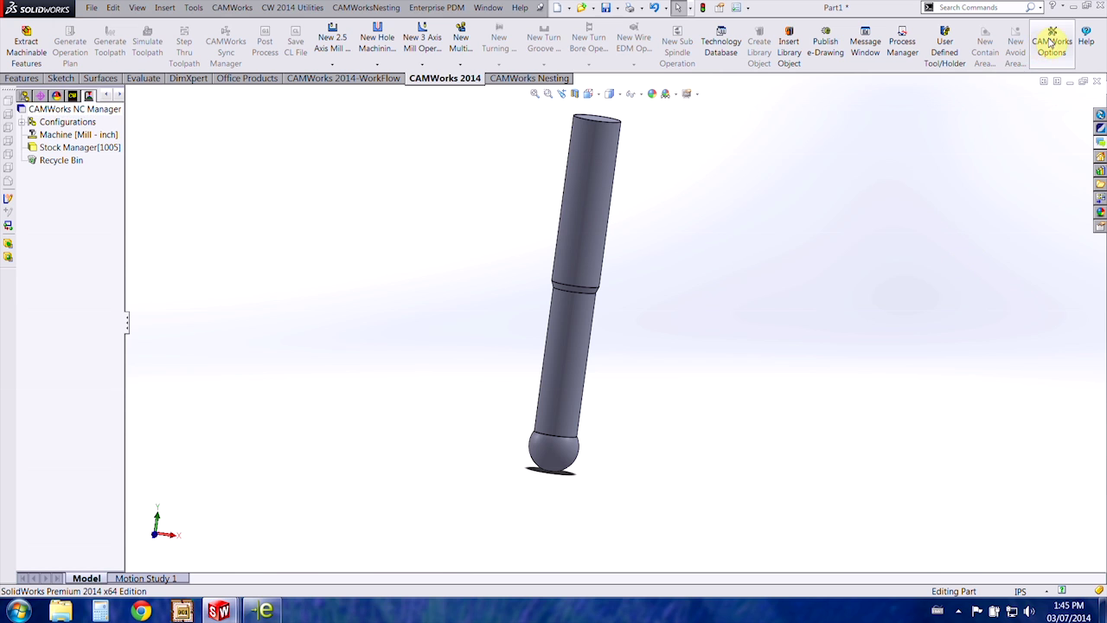
Step: Open Technology Database > Tooling > Form Cutters > User Defined Tools to see Test1Tool
{"action": "left_click", "coordinate": [717, 51]}
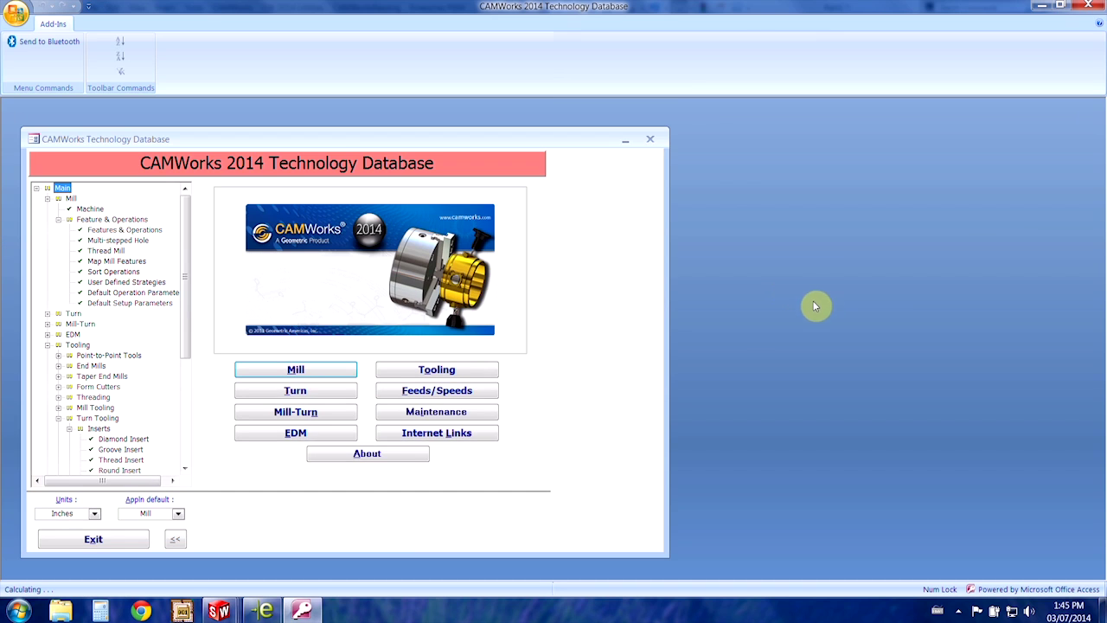
{"action": "left_click", "coordinate": [470, 370]}
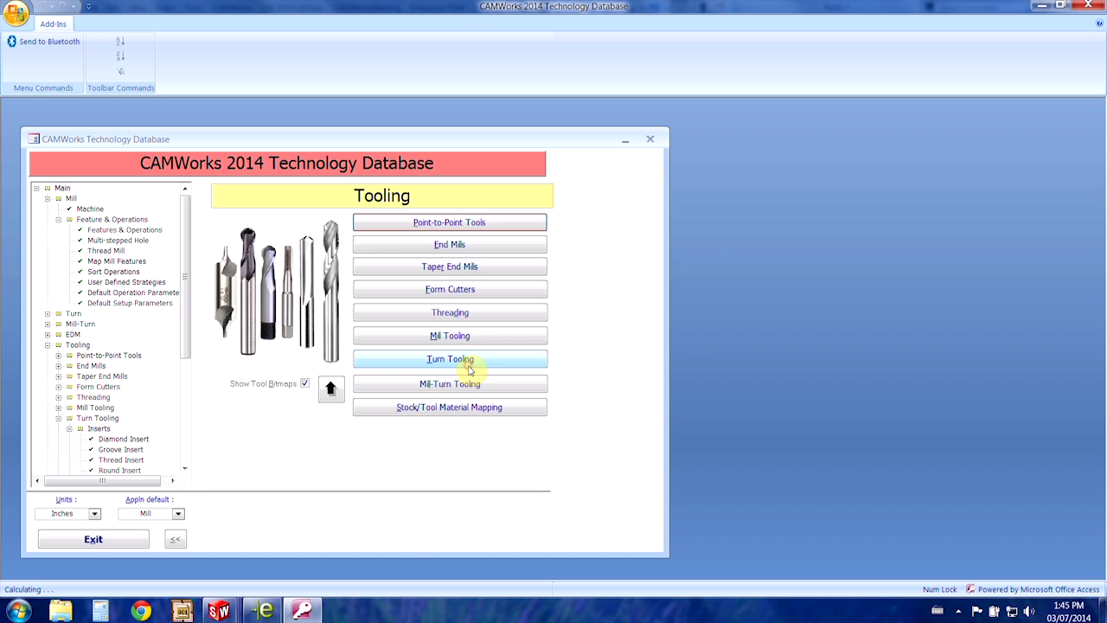
{"action": "left_click", "coordinate": [488, 290]}
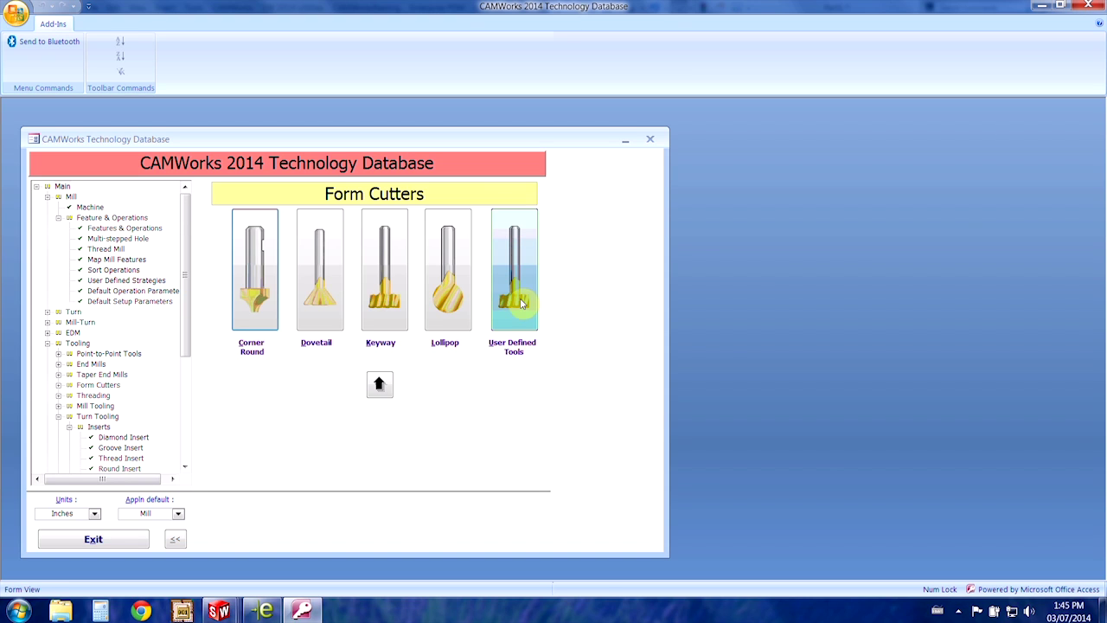
{"action": "left_click", "coordinate": [518, 297]}
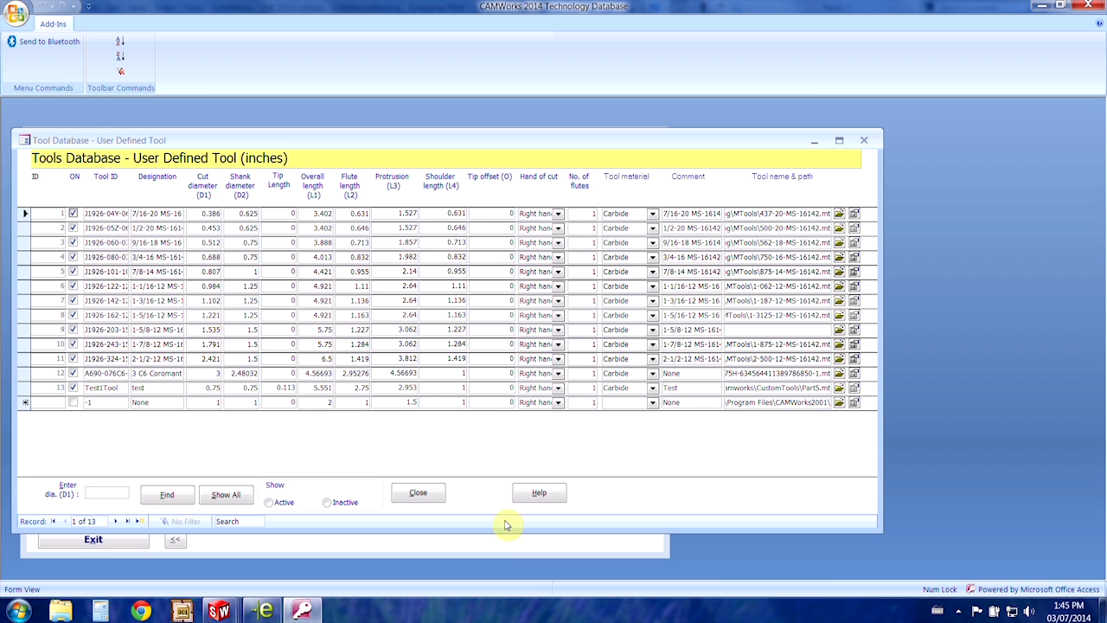
Step: Check Test1Tool's row 13 lengths, including protrusion 2.953, against the dimensioned tool drawing
{"action": "left_click_drag", "start_coordinate": [316, 145], "coordinate": [350, 126]}
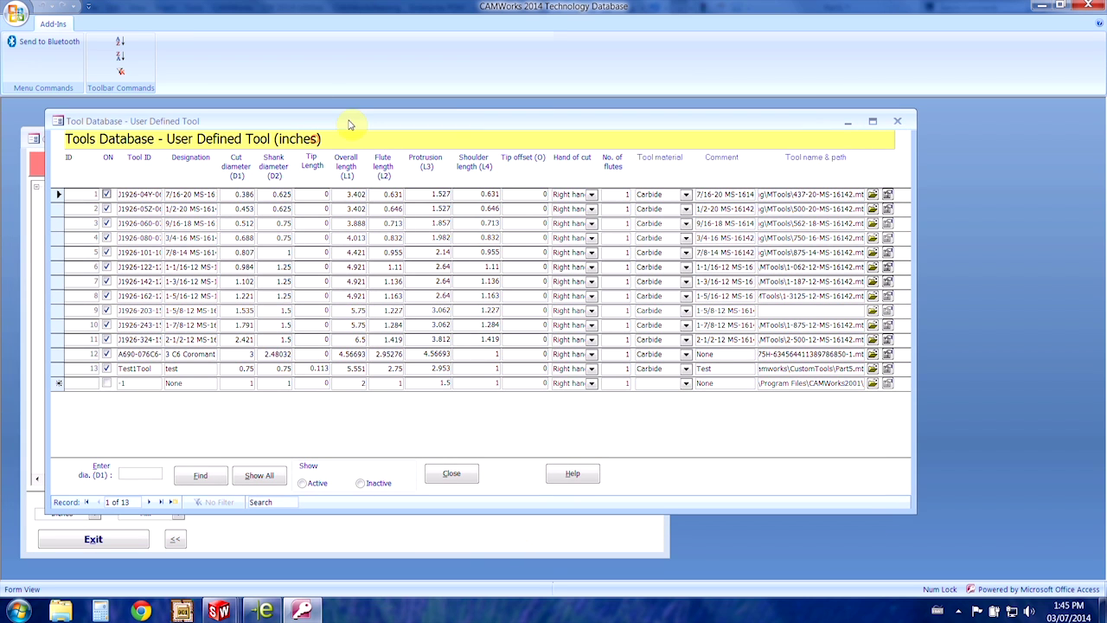
{"action": "left_click", "coordinate": [58, 370]}
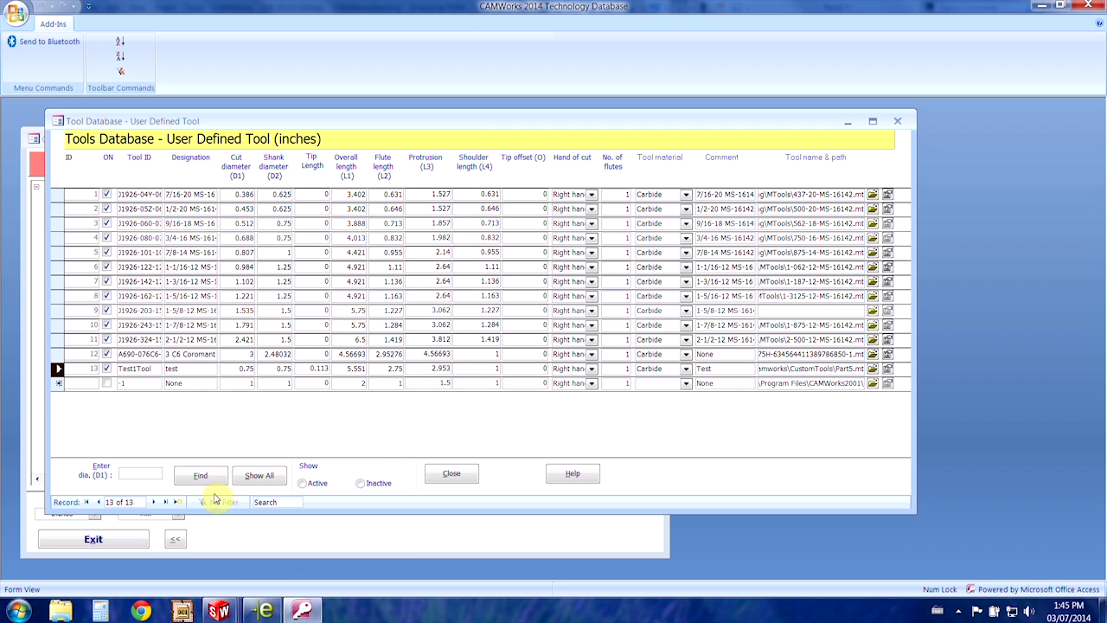
{"action": "left_click", "coordinate": [266, 611]}
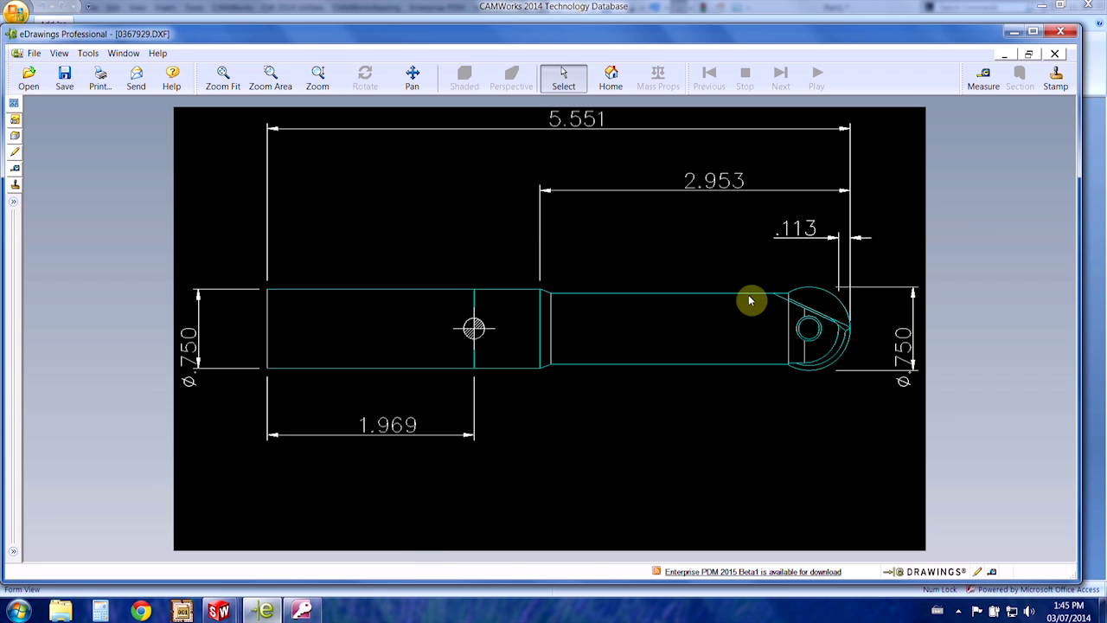
{"action": "left_click", "coordinate": [260, 612]}
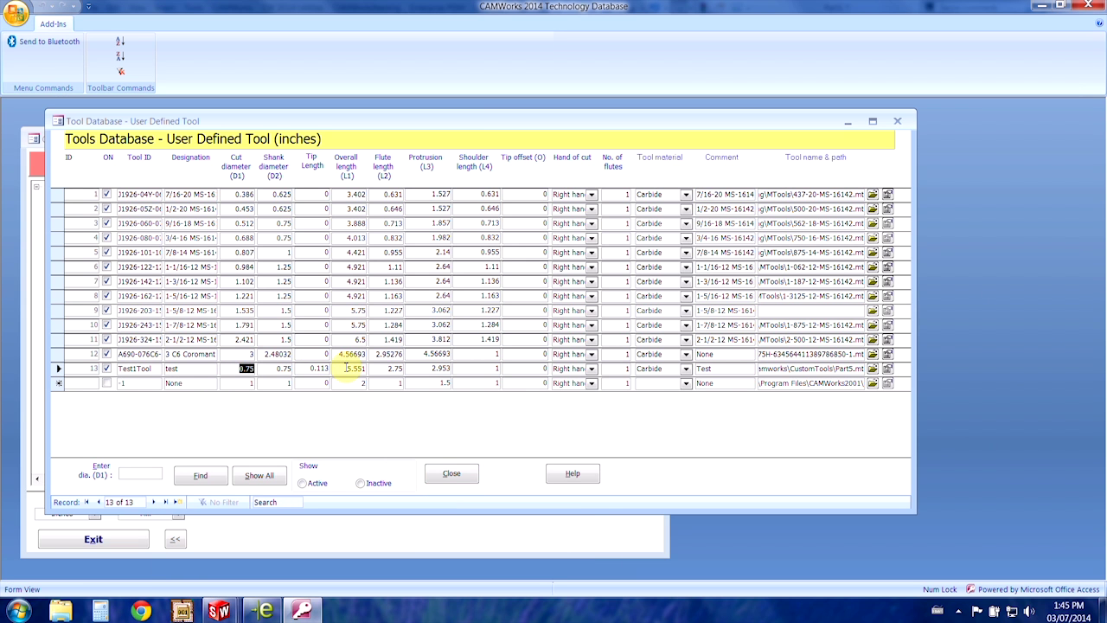
{"action": "left_click", "coordinate": [350, 368]}
{"action": "left_click", "coordinate": [397, 369]}
{"action": "left_click", "coordinate": [437, 368]}
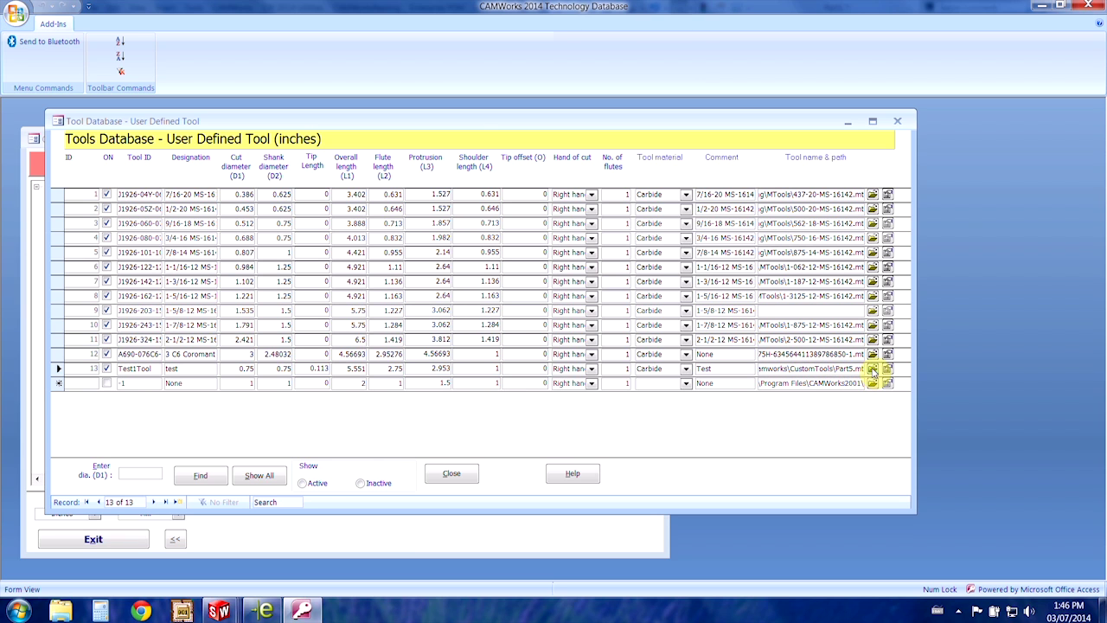
Step: Set row 13's tool file to Part1.mt and close the user-defined tool table
{"action": "left_click", "coordinate": [872, 368]}
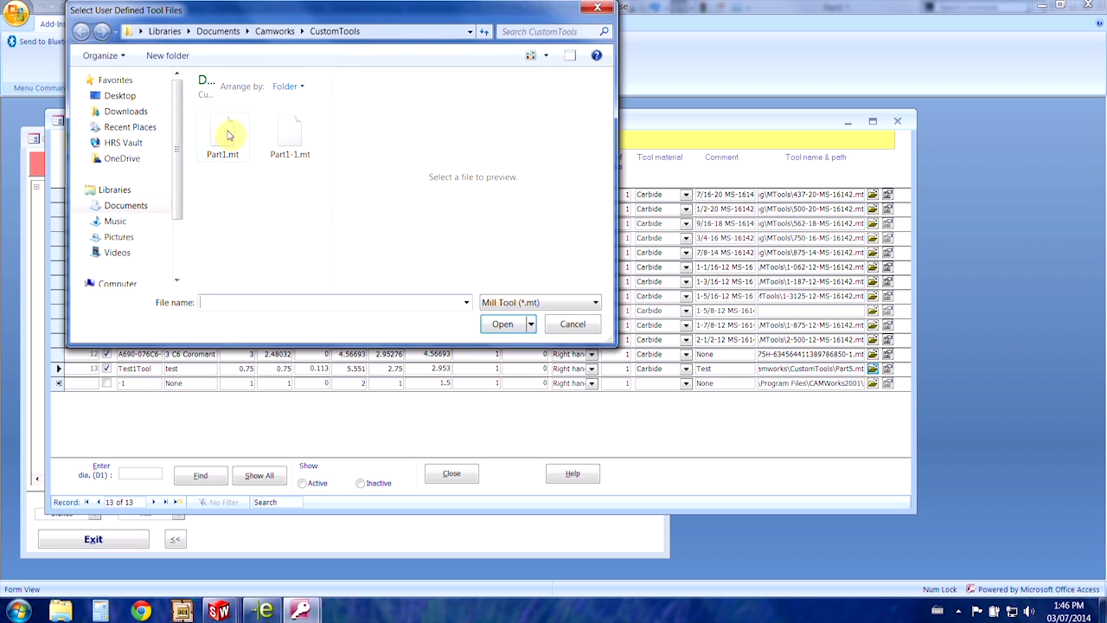
{"action": "left_click", "coordinate": [223, 134]}
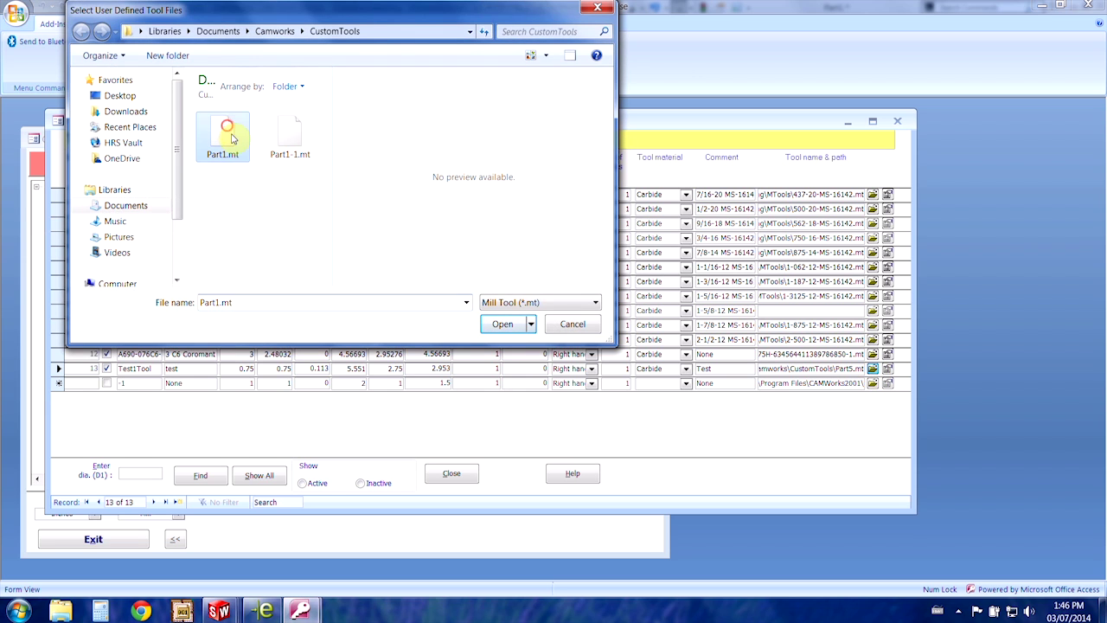
{"action": "left_click", "coordinate": [502, 323]}
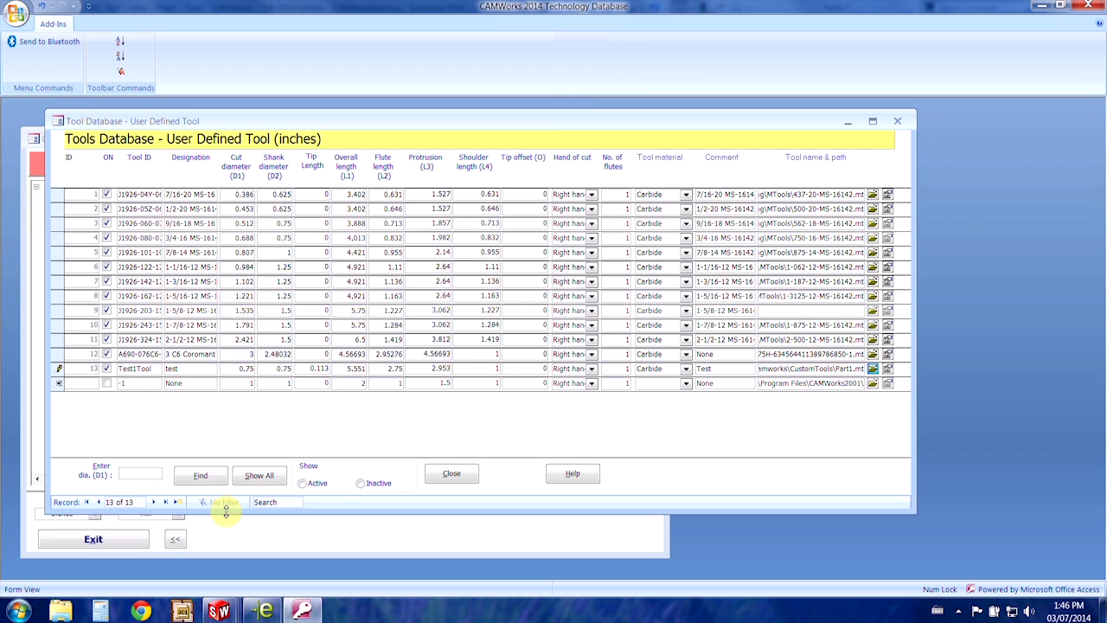
{"action": "left_click", "coordinate": [433, 477]}
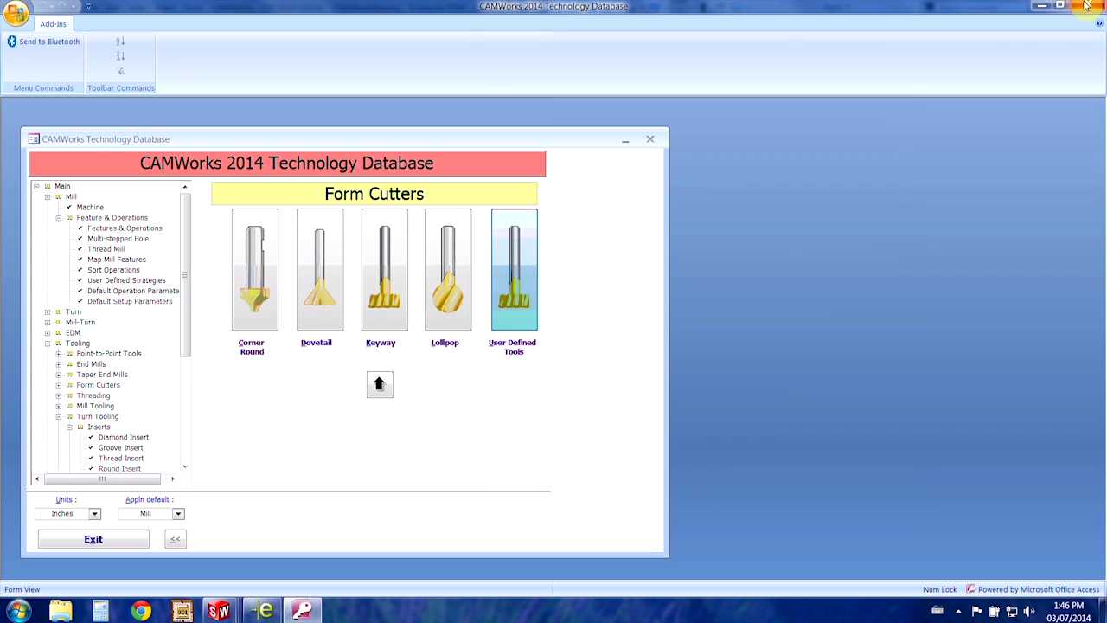
Step: Leave the Technology Database, return to SamplePart and display Pattern Project1's toolpath
{"action": "left_click", "coordinate": [1088, 6]}
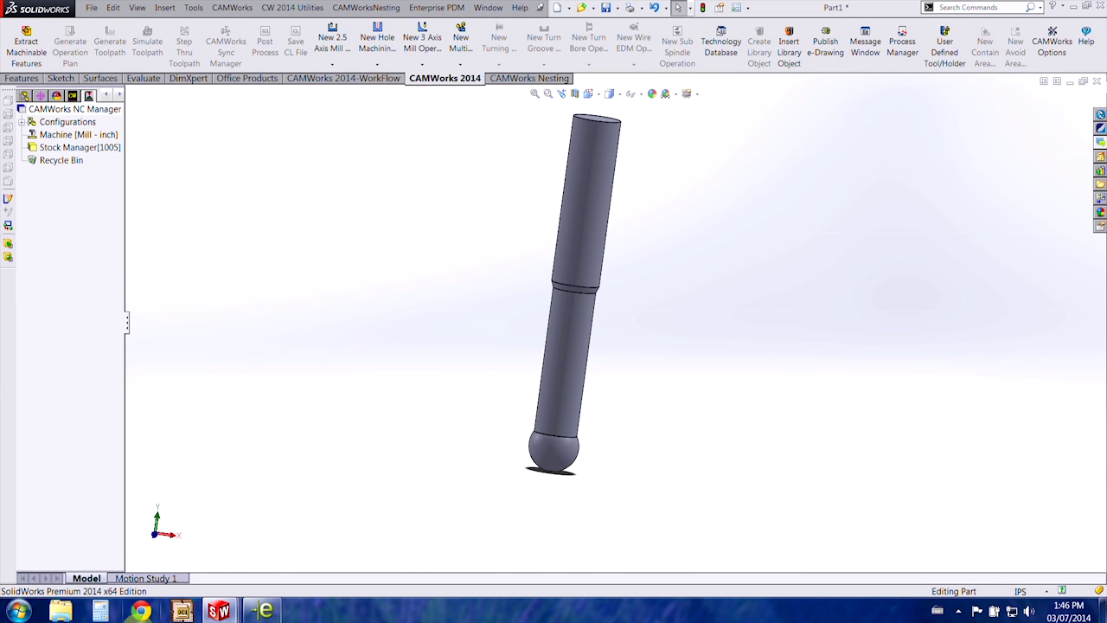
{"action": "mouse_move", "coordinate": [218, 612]}
{"action": "left_click", "coordinate": [247, 545]}
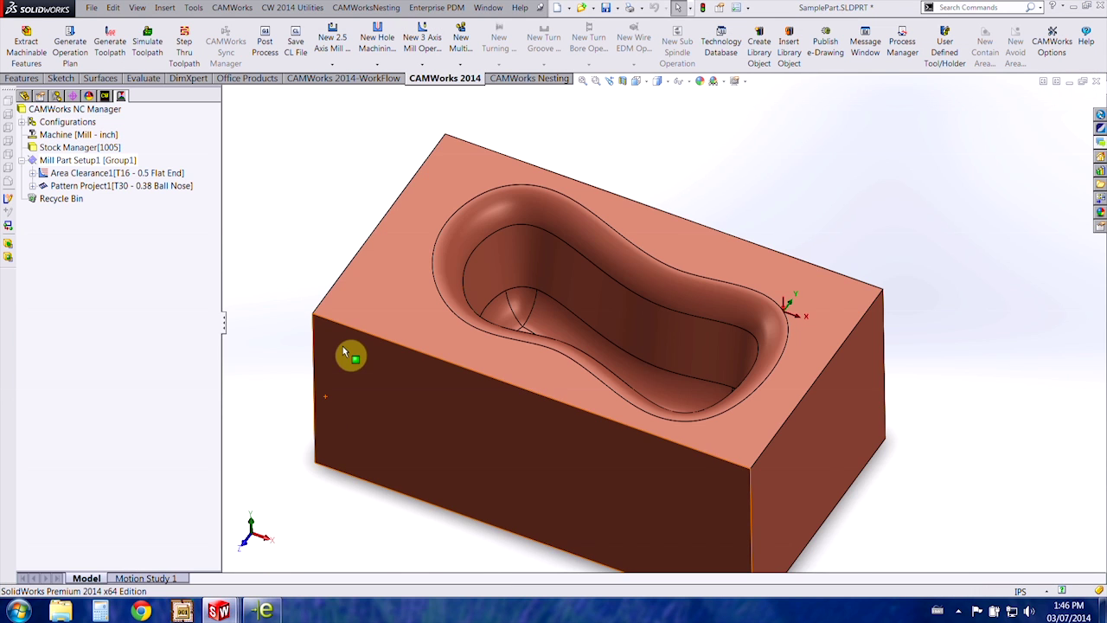
{"action": "middle_click_drag", "start_coordinate": [433, 350], "coordinate": [237, 248]}
{"action": "left_click", "coordinate": [106, 192]}
{"action": "left_click", "coordinate": [102, 187]}
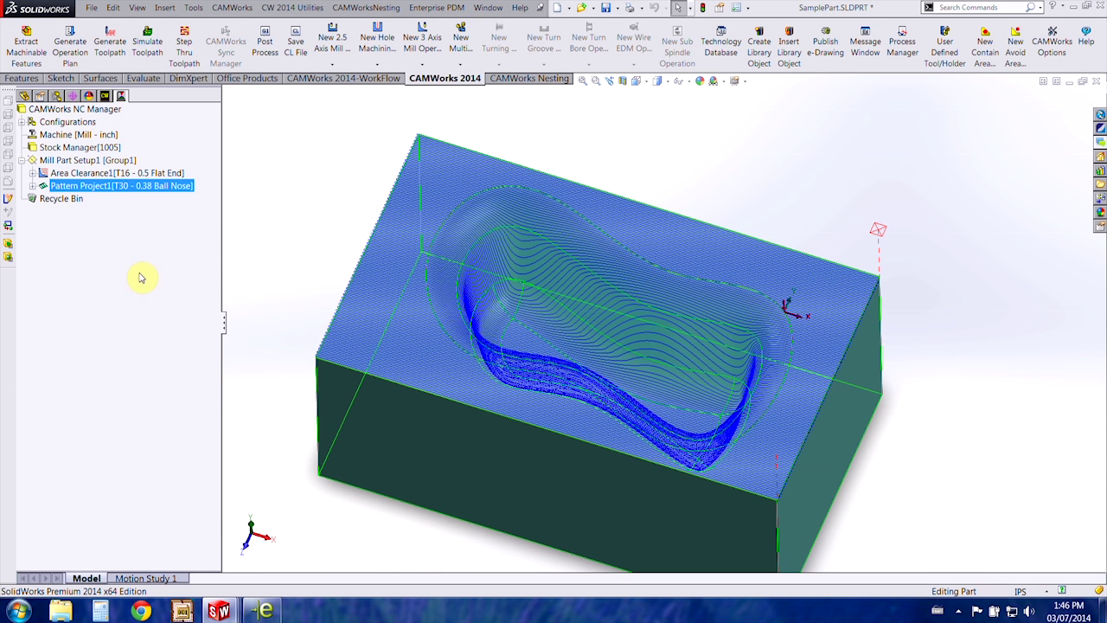
{"action": "left_click", "coordinate": [128, 188]}
Step: Add a contain area on the pocket's outer edge loop and regenerate the toolpath
{"action": "right_click", "coordinate": [128, 187]}
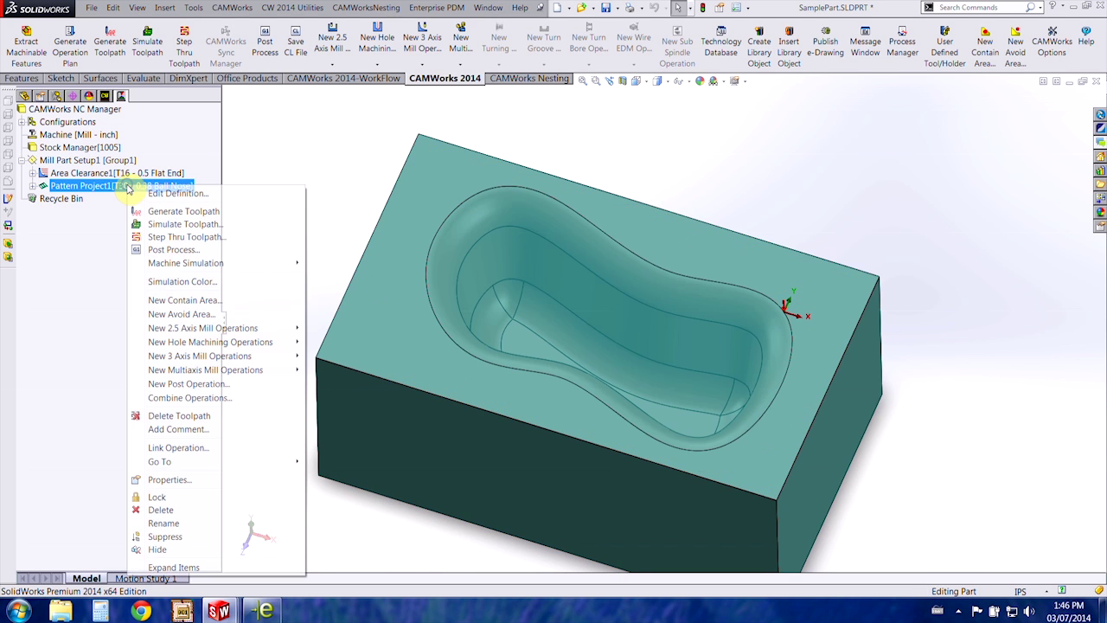
{"action": "left_click", "coordinate": [175, 300]}
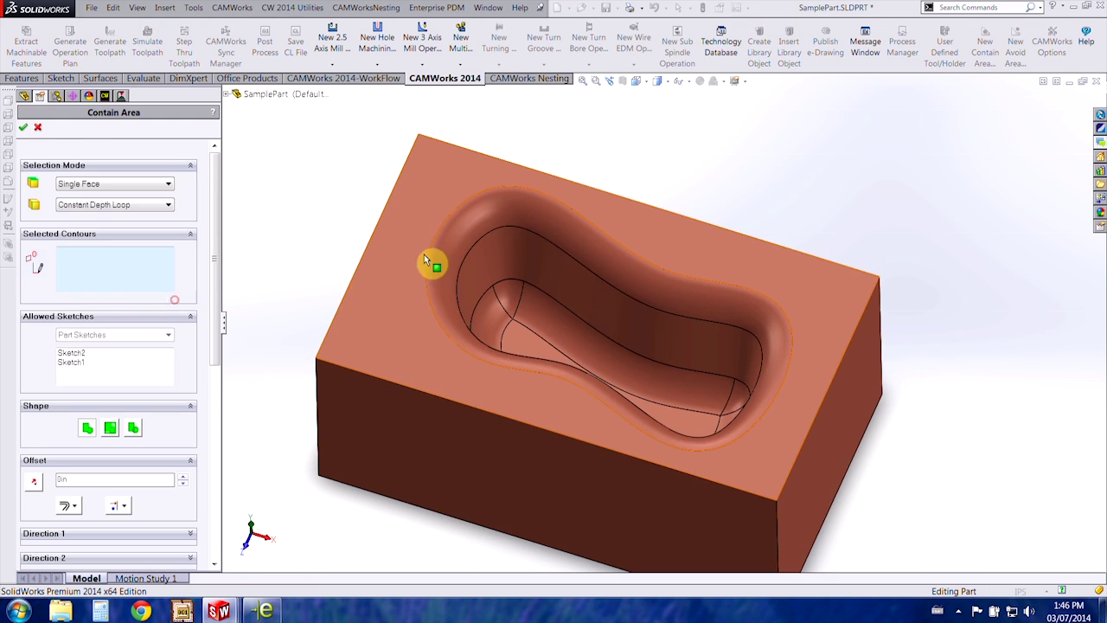
{"action": "left_click", "coordinate": [429, 251]}
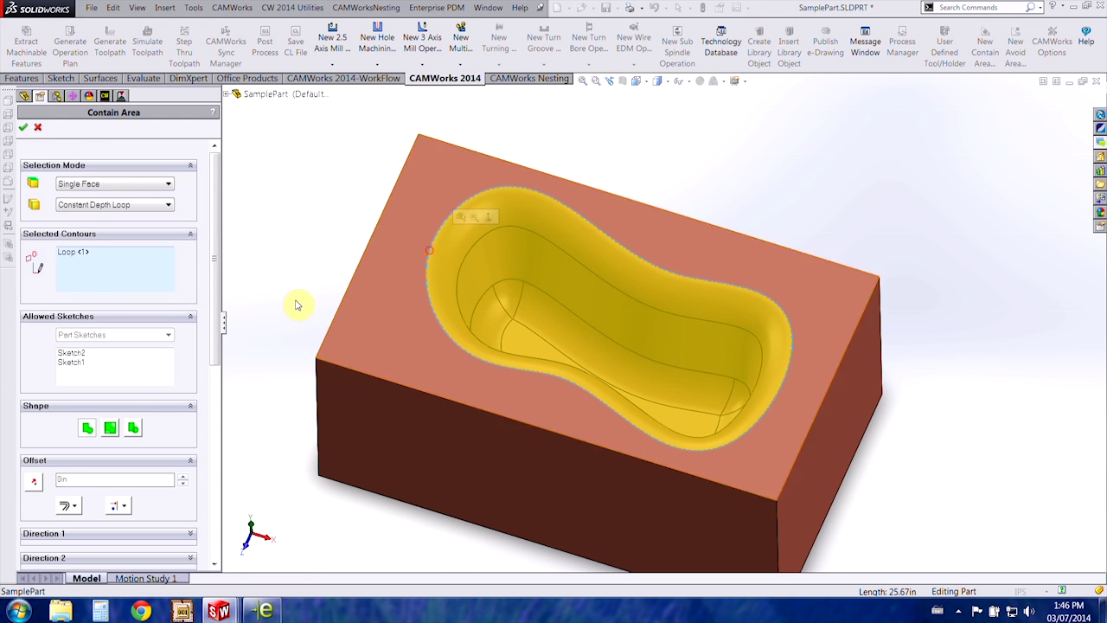
{"action": "left_click", "coordinate": [25, 129]}
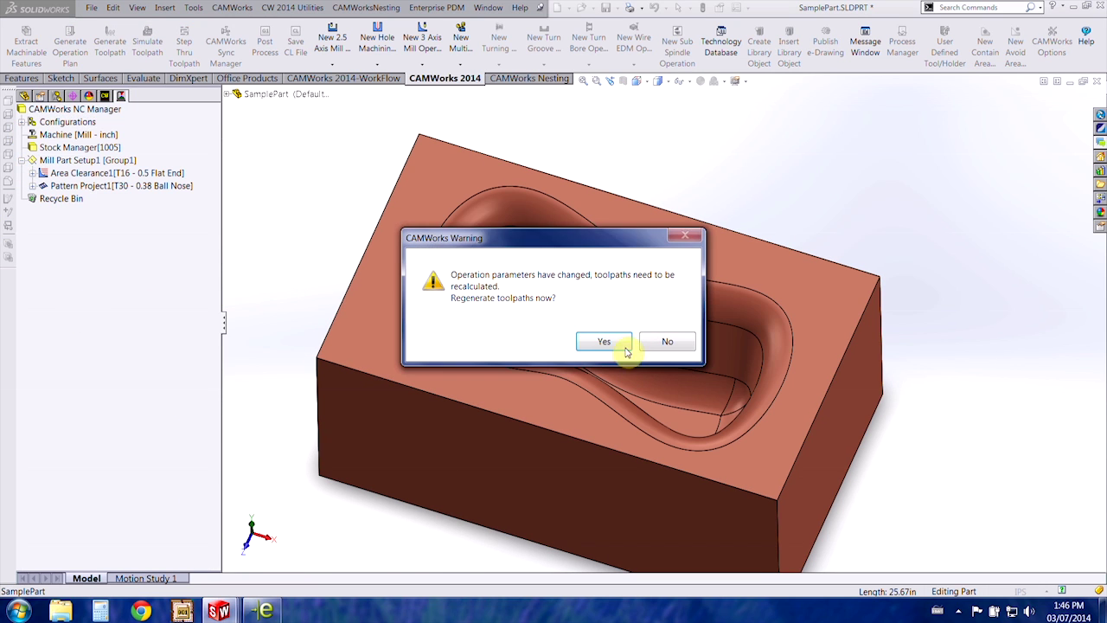
{"action": "left_click", "coordinate": [624, 345]}
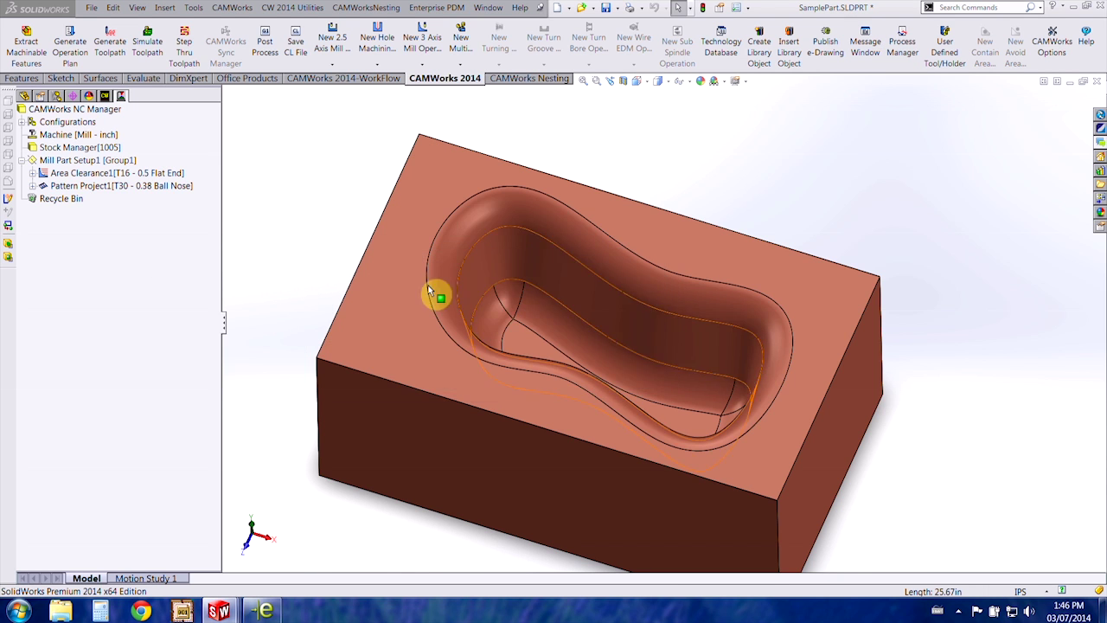
Step: Add Test1Tool, filtered from user defined tools, to Pattern Project1's tool crib
{"action": "right_click", "coordinate": [84, 185]}
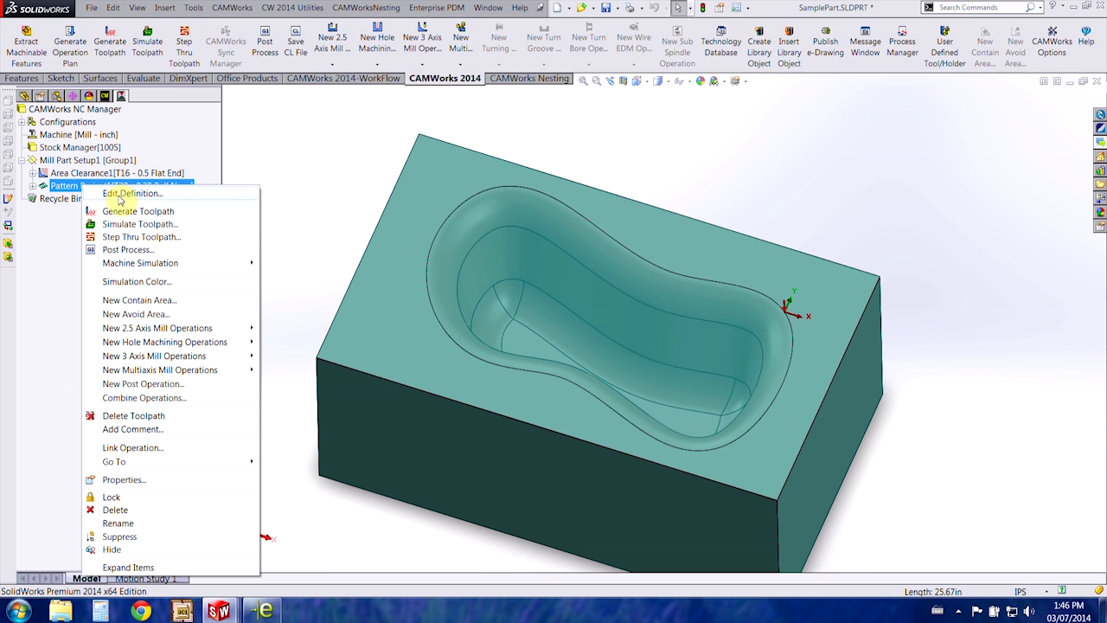
{"action": "left_click", "coordinate": [128, 194]}
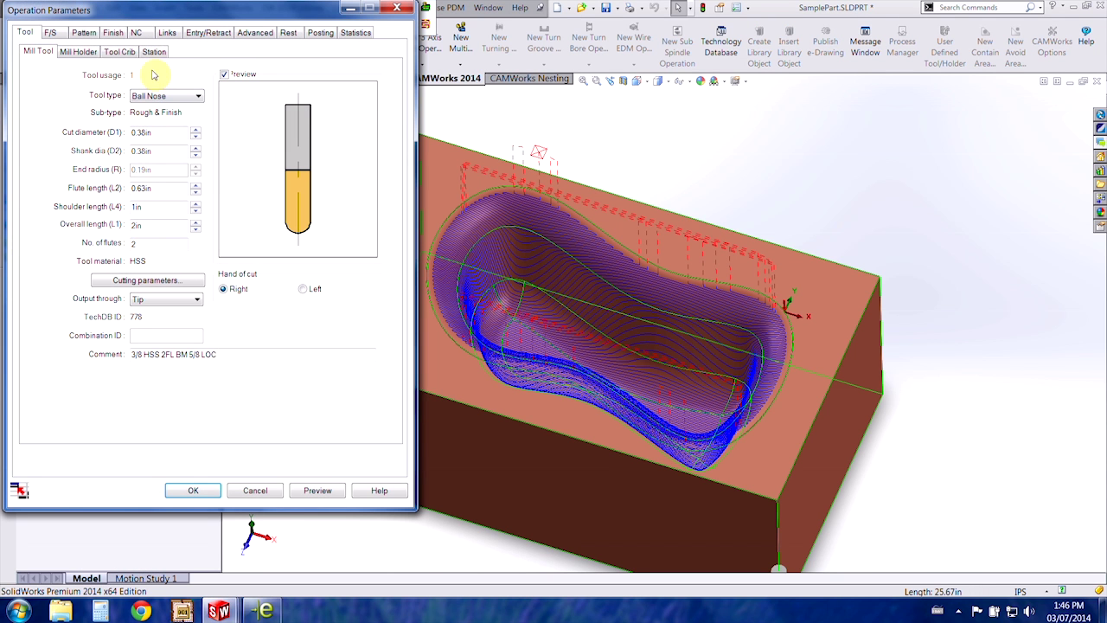
{"action": "left_click", "coordinate": [115, 55]}
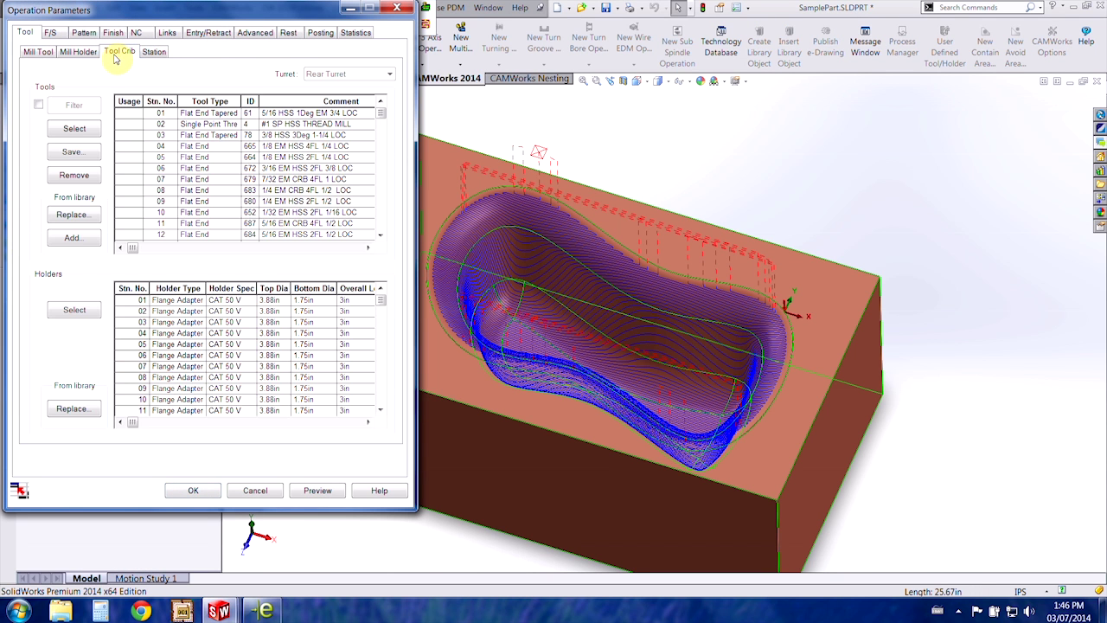
{"action": "left_click", "coordinate": [75, 239]}
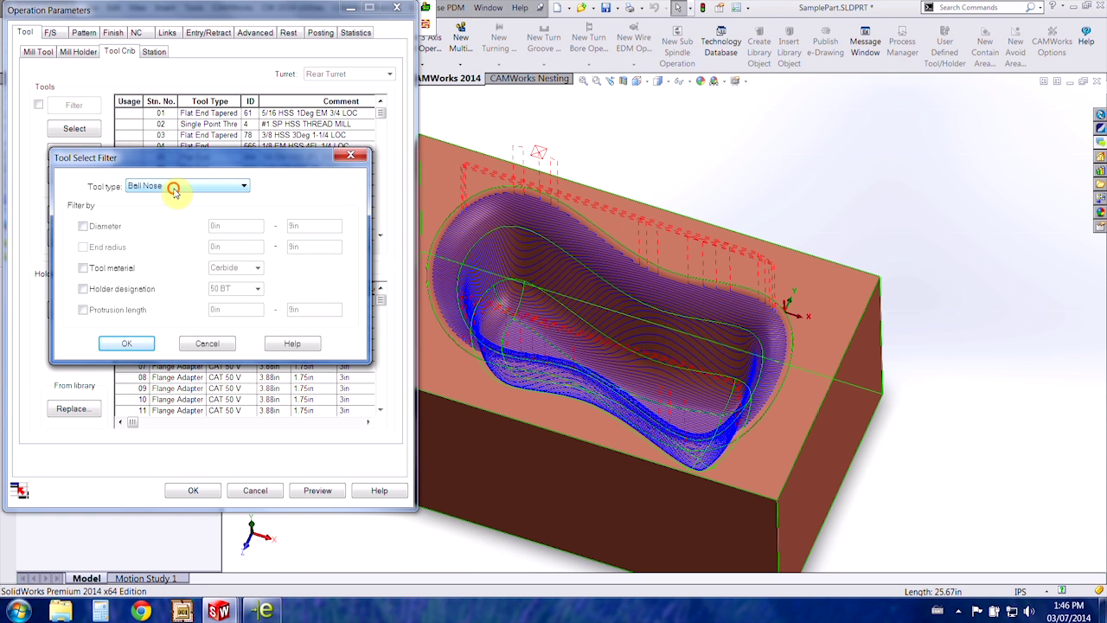
{"action": "left_click", "coordinate": [173, 188]}
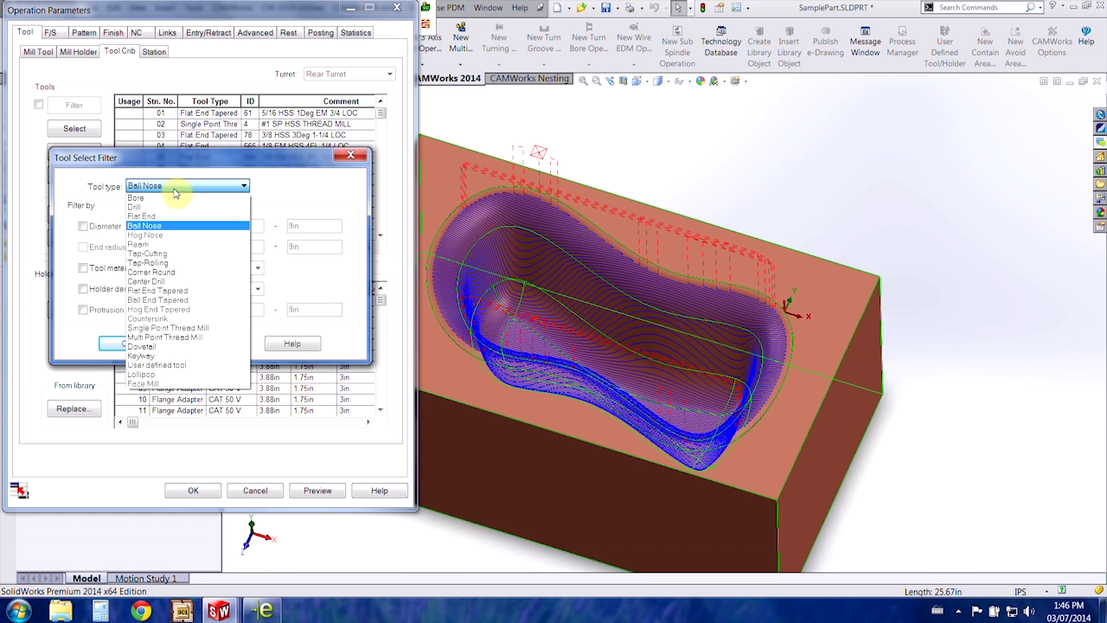
{"action": "left_click", "coordinate": [179, 365]}
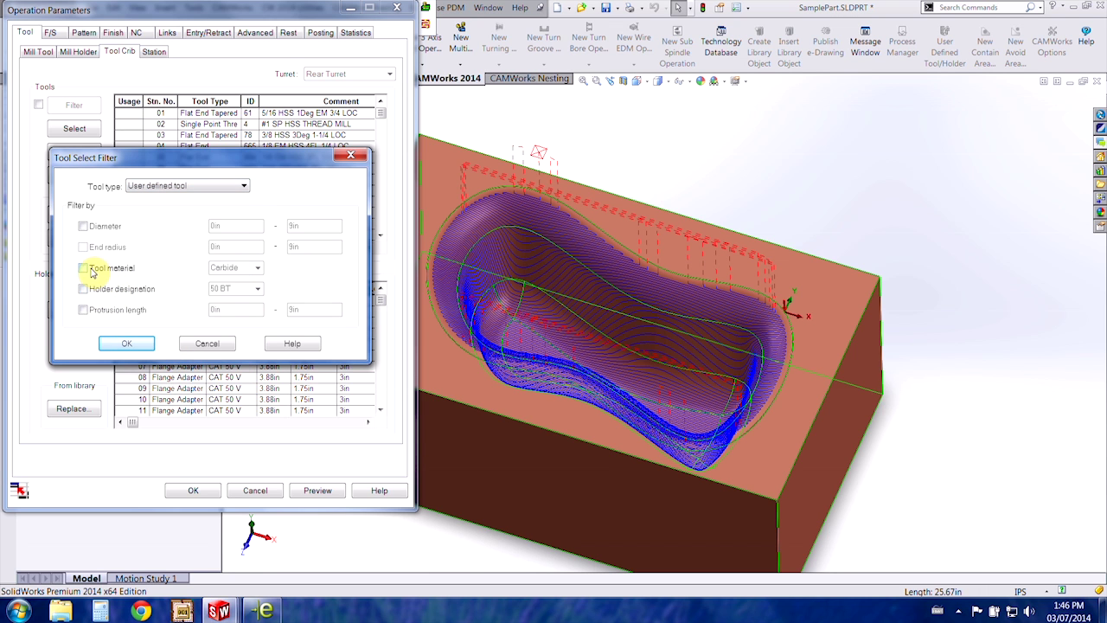
{"action": "left_click", "coordinate": [136, 343]}
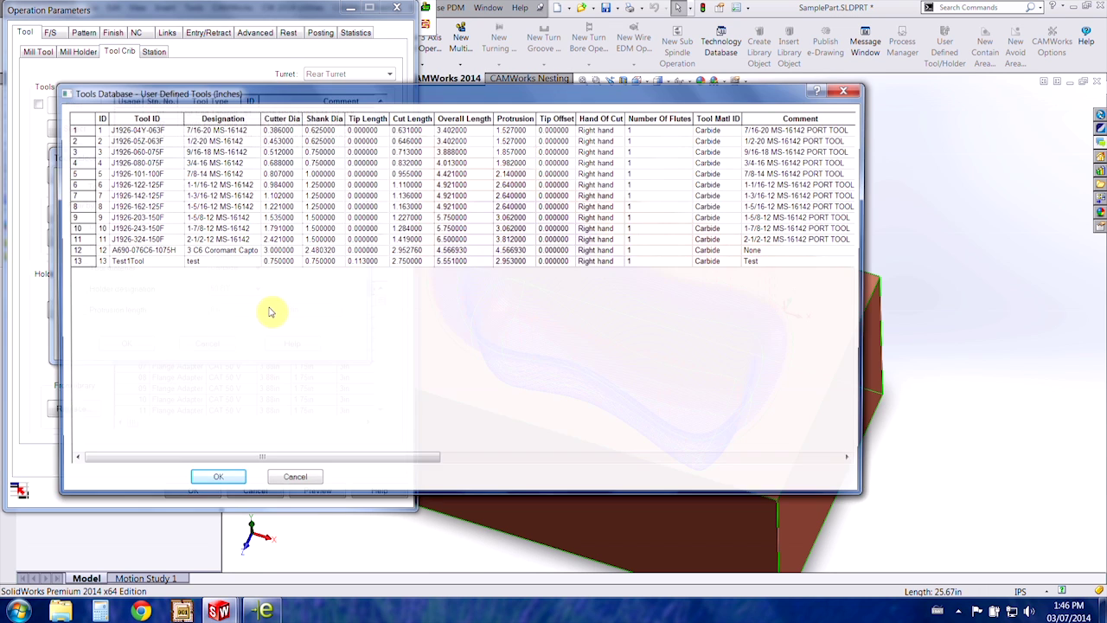
{"action": "left_click", "coordinate": [71, 261]}
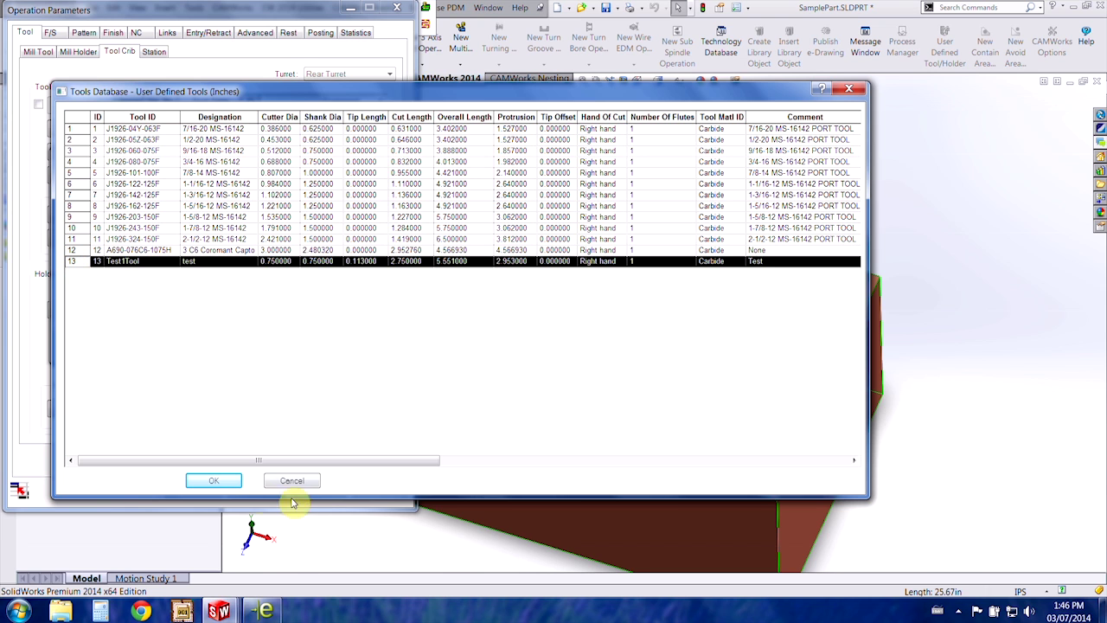
{"action": "left_click", "coordinate": [216, 481]}
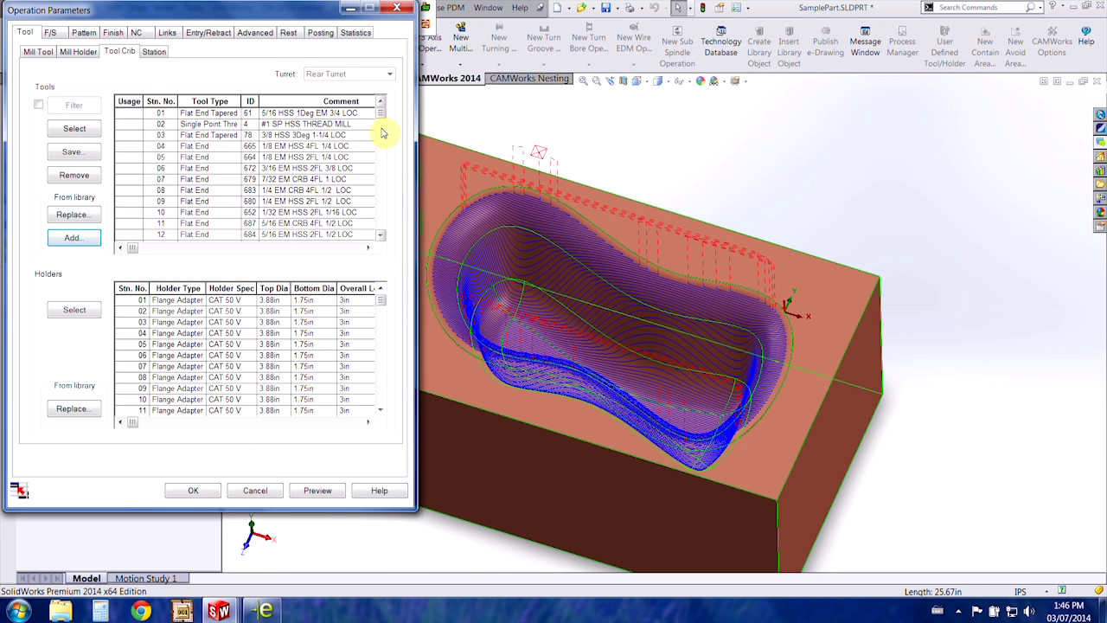
Step: Choose the new station 53 tool for Pattern Project1
{"action": "left_click_drag", "start_coordinate": [383, 121], "coordinate": [386, 236]}
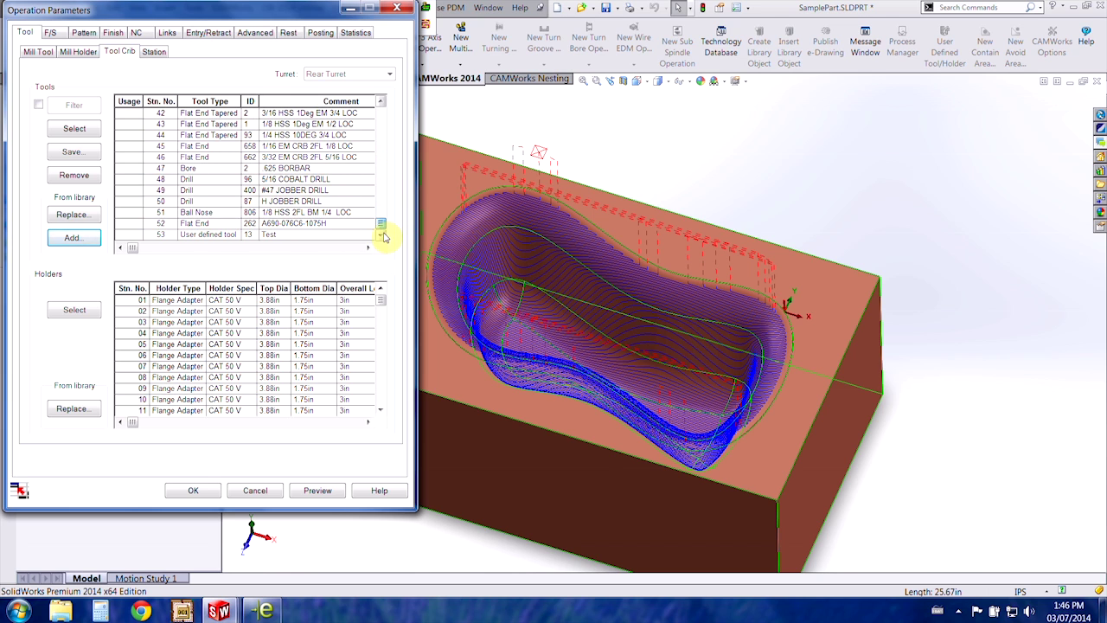
{"action": "left_click", "coordinate": [125, 234]}
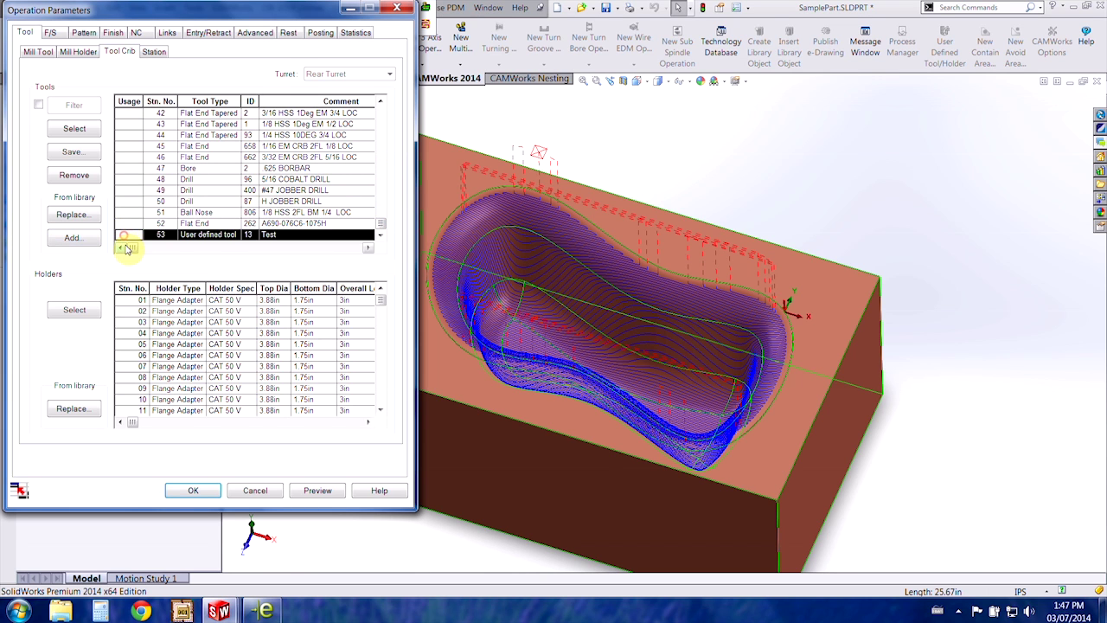
{"action": "left_click", "coordinate": [74, 130]}
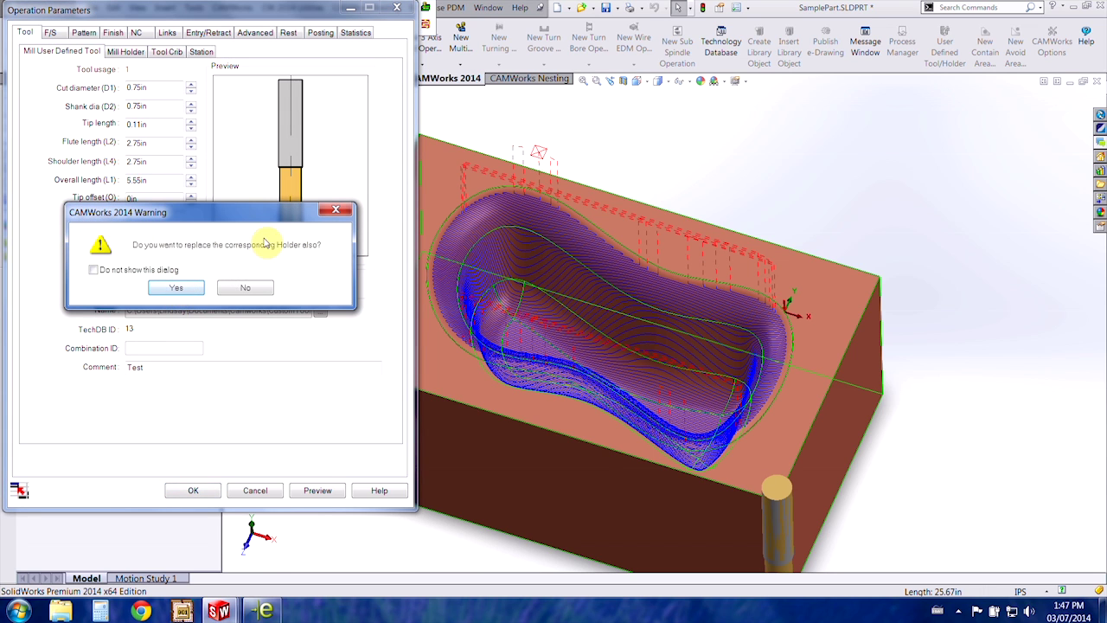
Step: Replace the holder with T53's, apply the operation parameters and regenerate the toolpath
{"action": "left_click", "coordinate": [171, 288]}
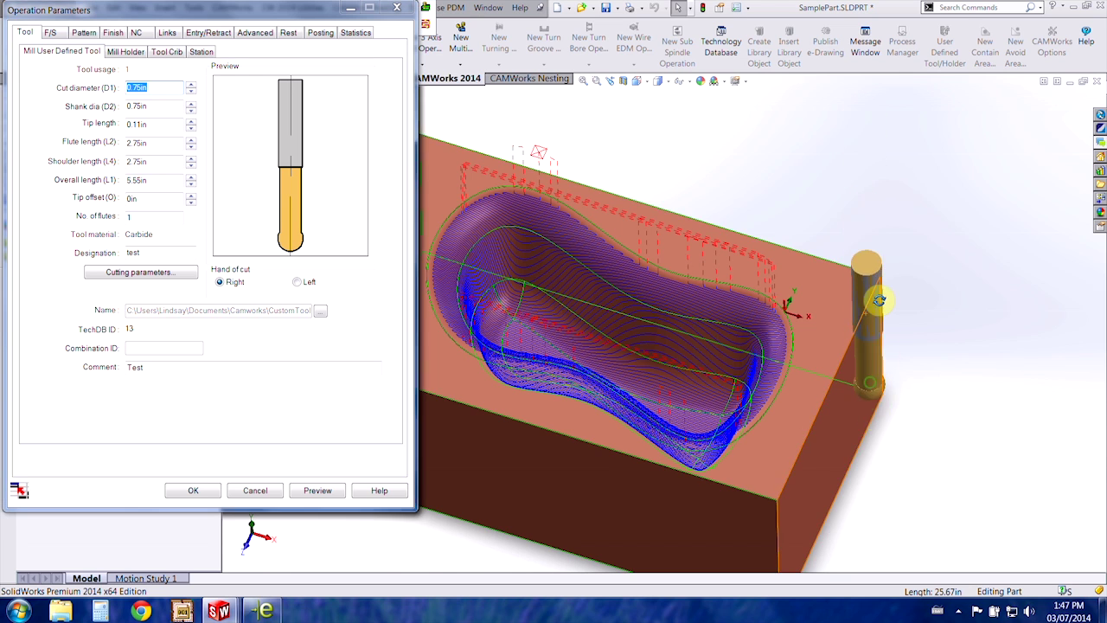
{"action": "middle_click_drag", "start_coordinate": [877, 297], "coordinate": [934, 279]}
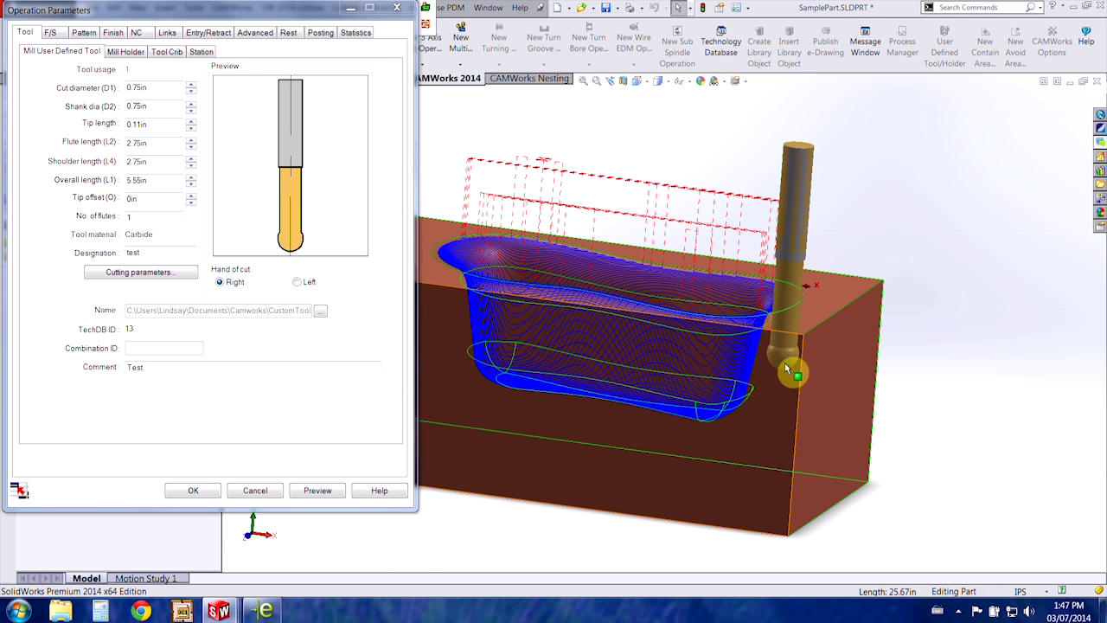
{"action": "left_click", "coordinate": [193, 491]}
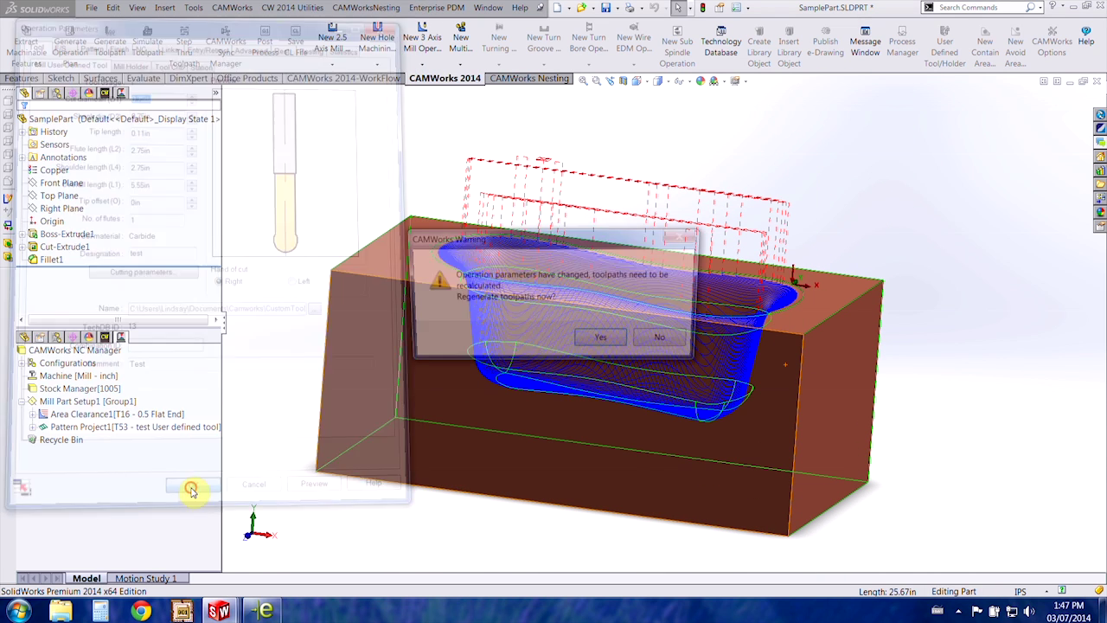
{"action": "left_click", "coordinate": [597, 342]}
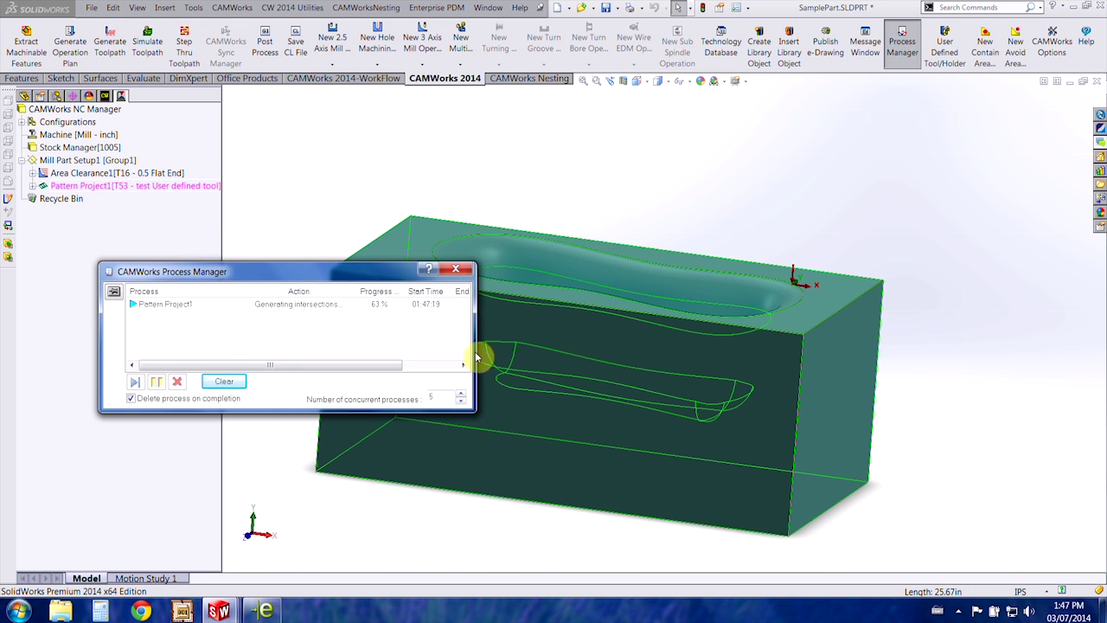
Step: Rename Pattern Project1's tool T53 designation from 'test' to '0.75 Ball nose'
{"action": "right_click", "coordinate": [152, 189]}
{"action": "left_click", "coordinate": [191, 198]}
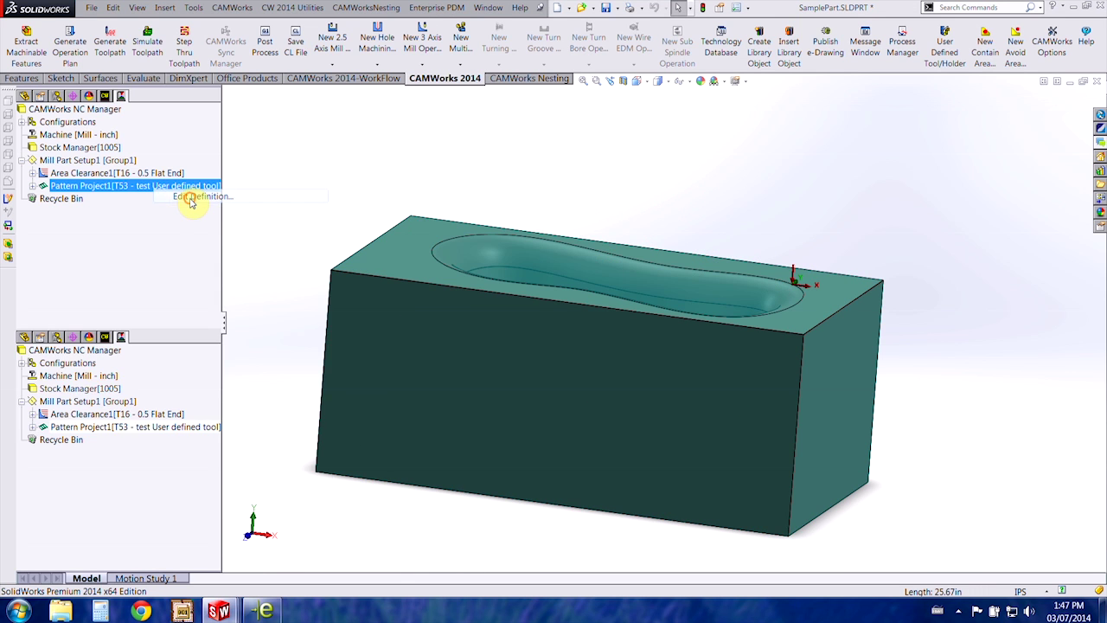
{"action": "double_click", "coordinate": [167, 252]}
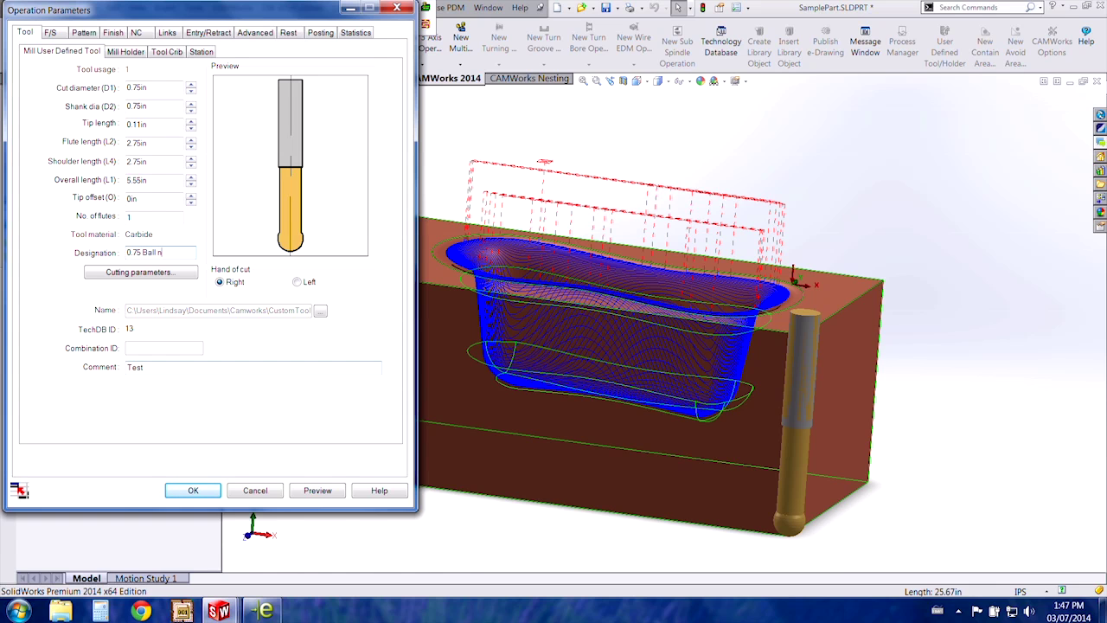
{"action": "left_click", "coordinate": [210, 491]}
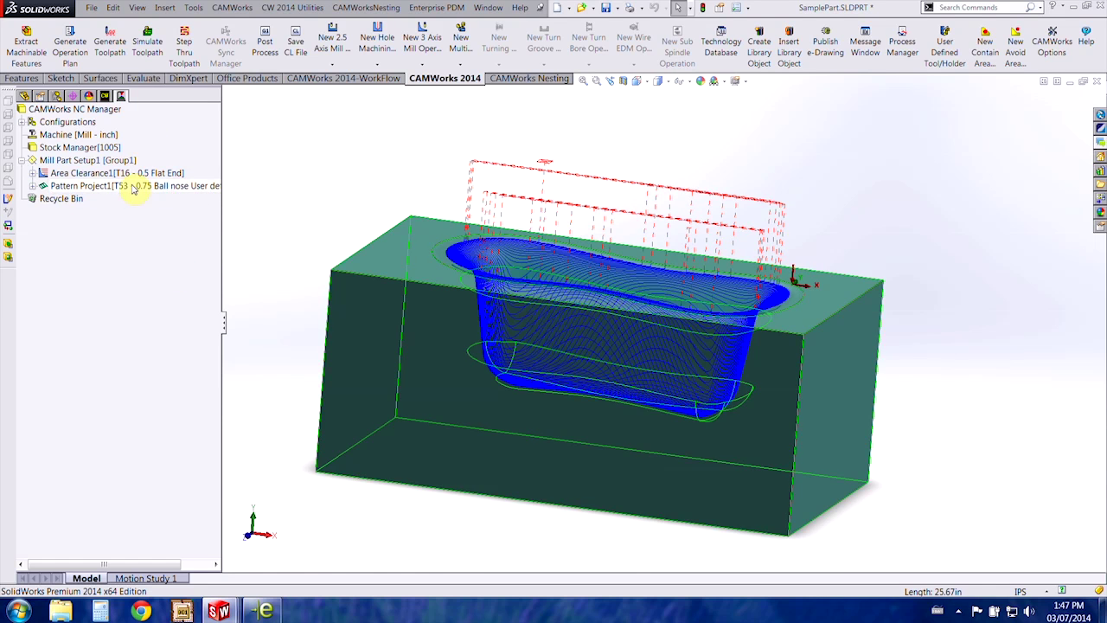
Step: Step through Pattern Project1's toolpath, advancing the position slider and playing the ball-nose simulation
{"action": "middle_click_drag", "start_coordinate": [289, 188], "coordinate": [526, 208]}
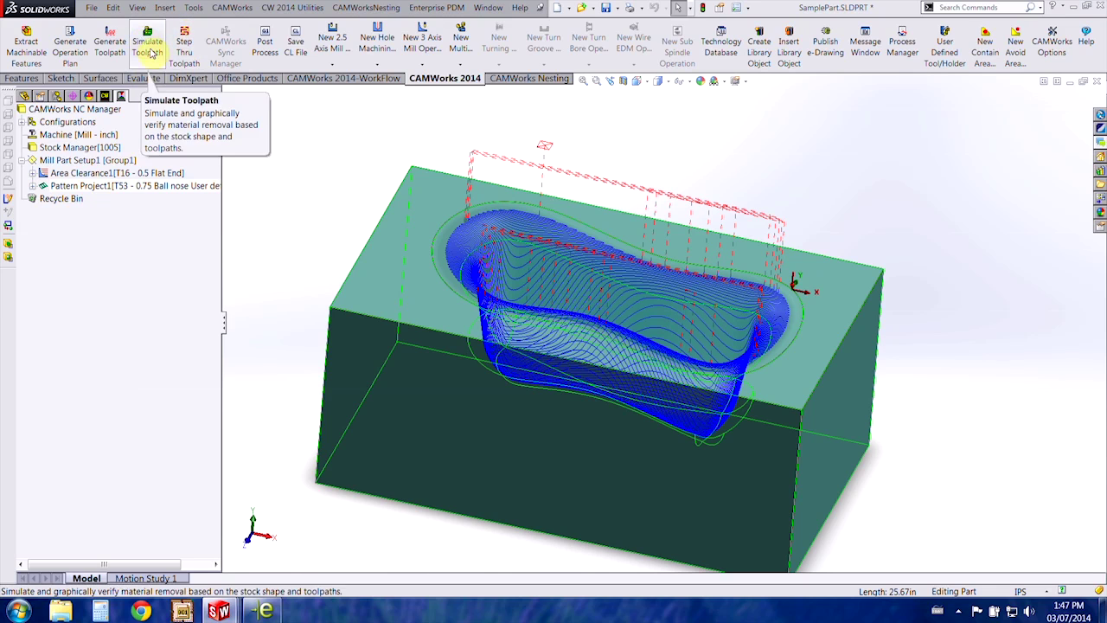
{"action": "left_click", "coordinate": [184, 43]}
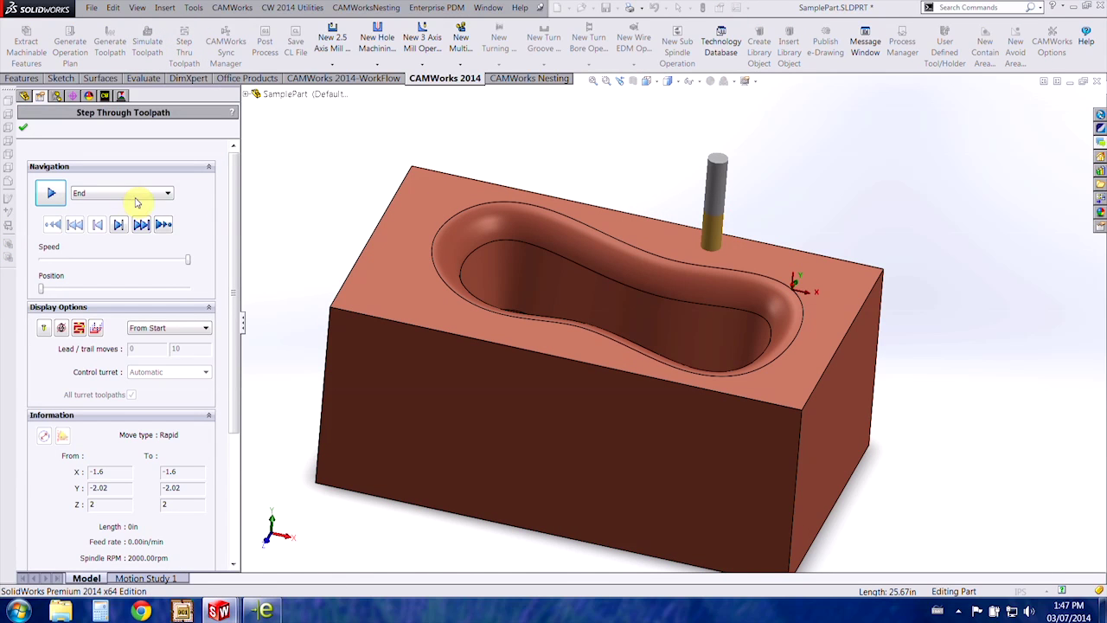
{"action": "left_click_drag", "start_coordinate": [47, 294], "coordinate": [90, 293]}
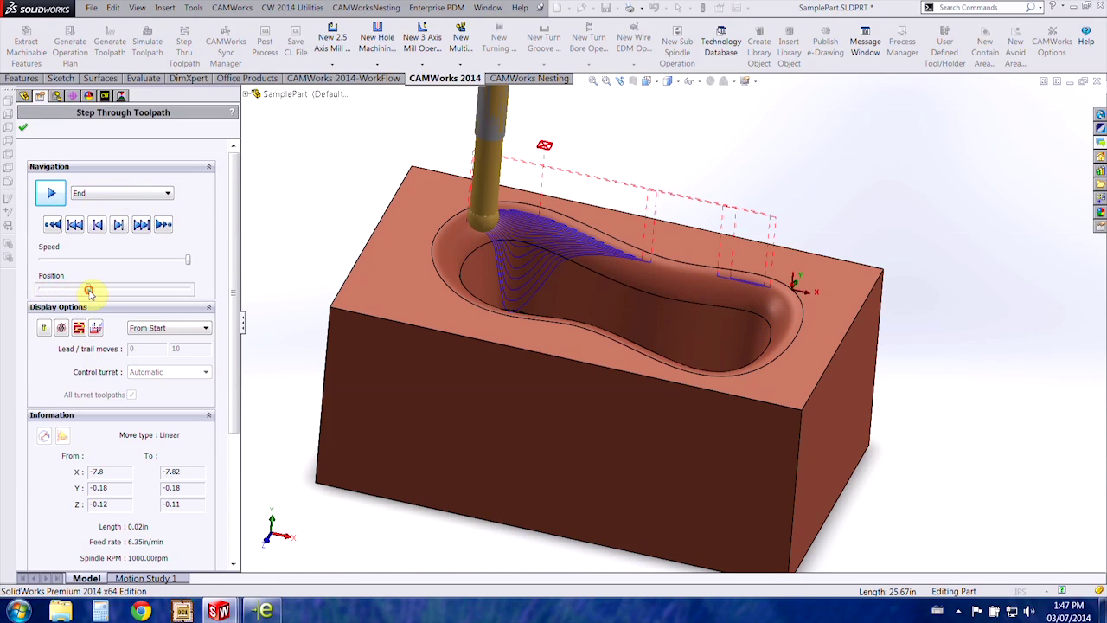
{"action": "left_click", "coordinate": [55, 193]}
{"action": "middle_click_drag", "start_coordinate": [329, 260], "coordinate": [580, 360]}
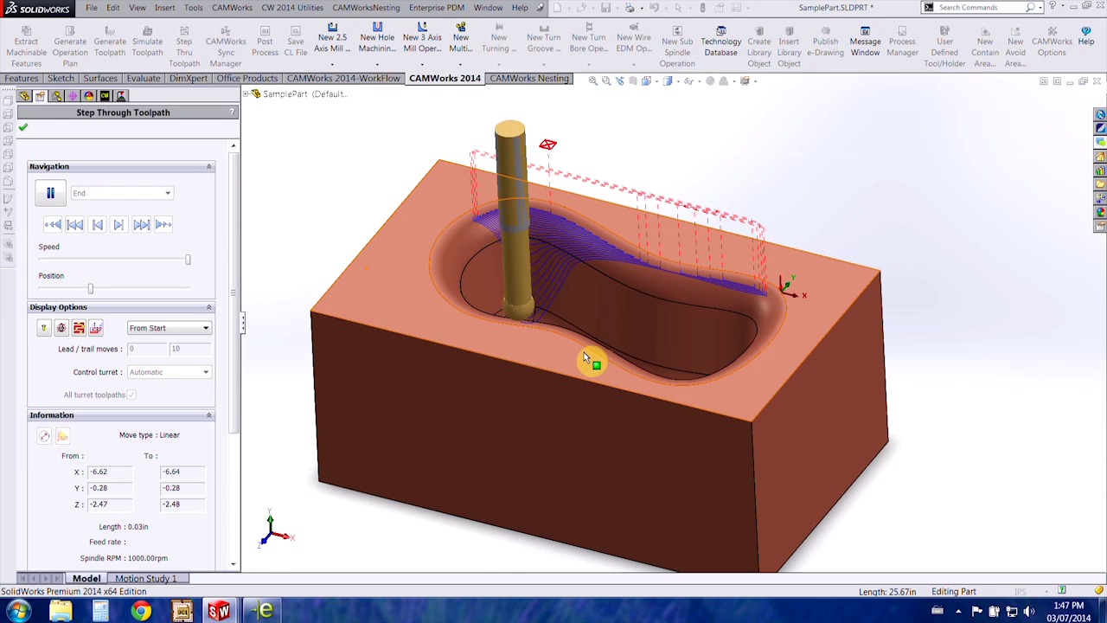